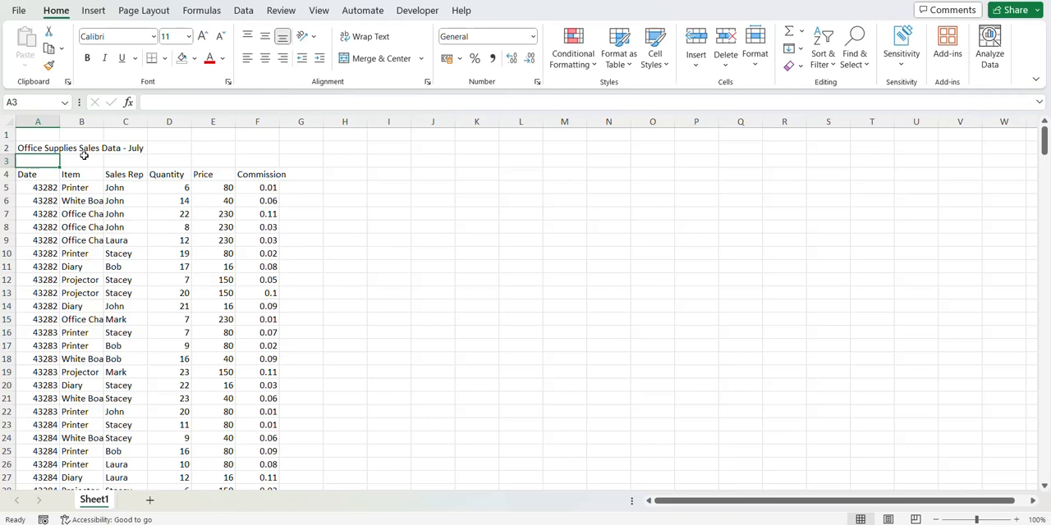
Step: In a new blank workbook, import Sheet1 of Sales Data July.xlsx from the PQ folder into the Power Query Editor
click(19, 13)
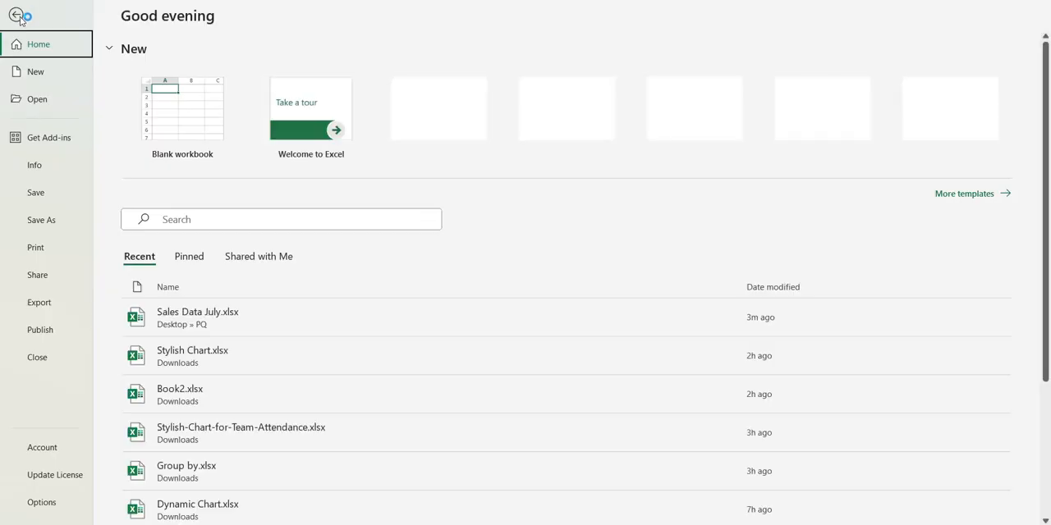
click(182, 114)
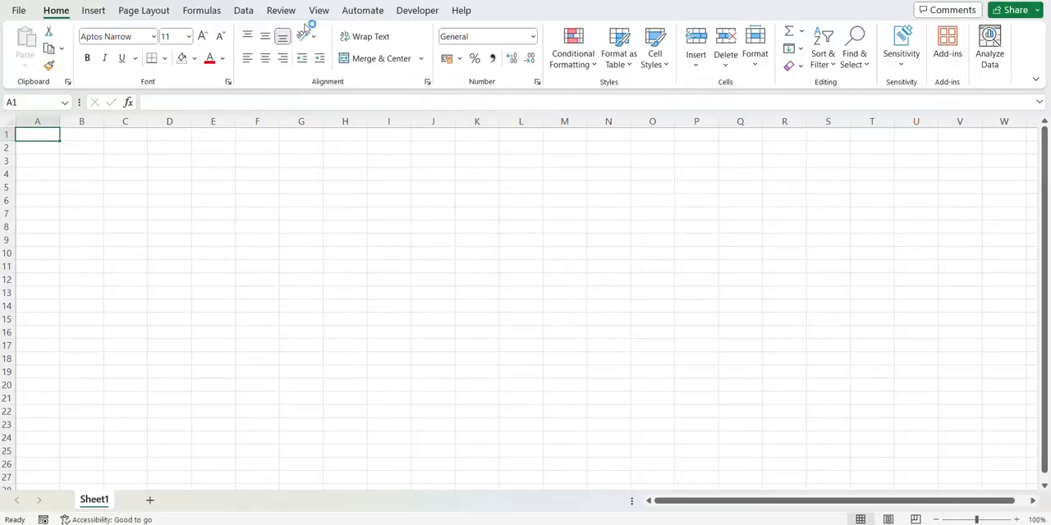
click(259, 16)
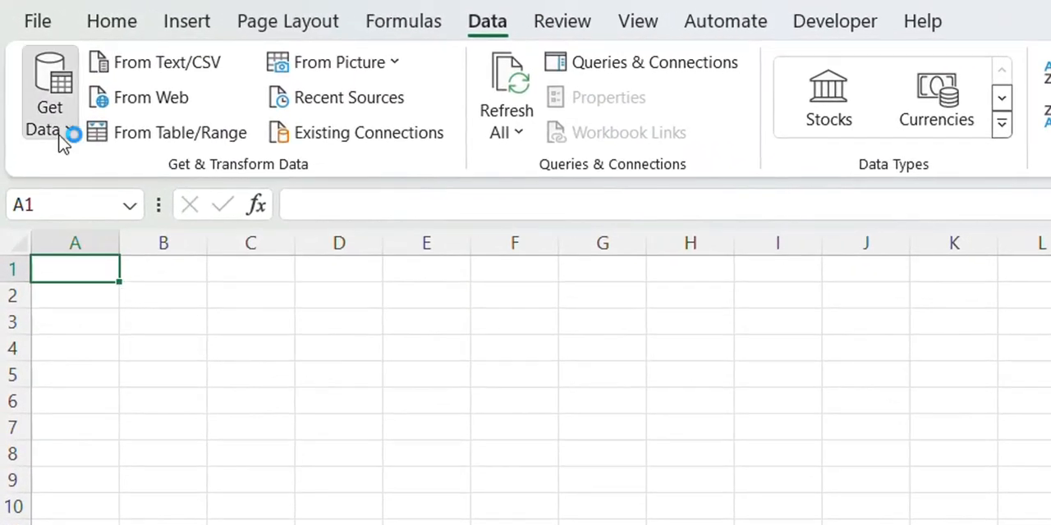
click(40, 82)
mouse_move(107, 130)
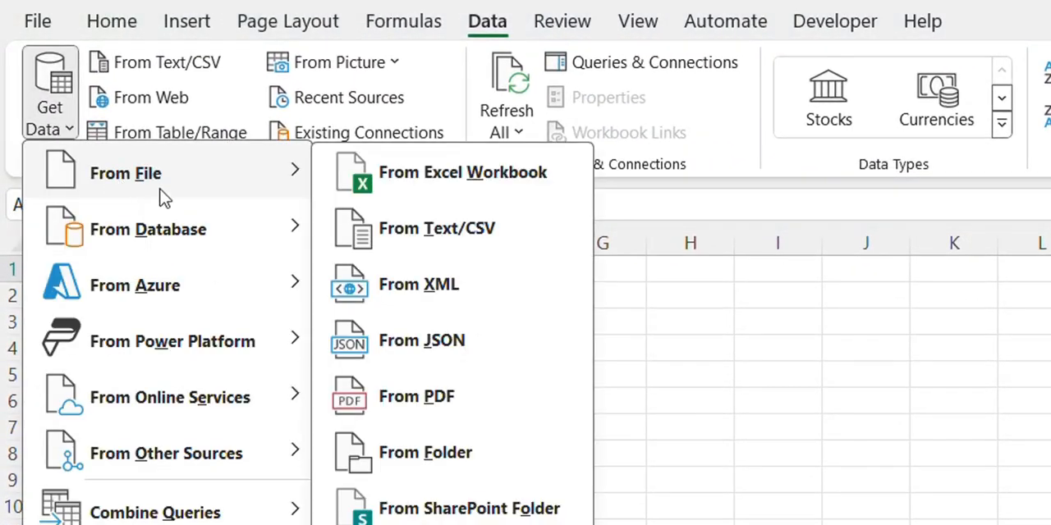
click(398, 190)
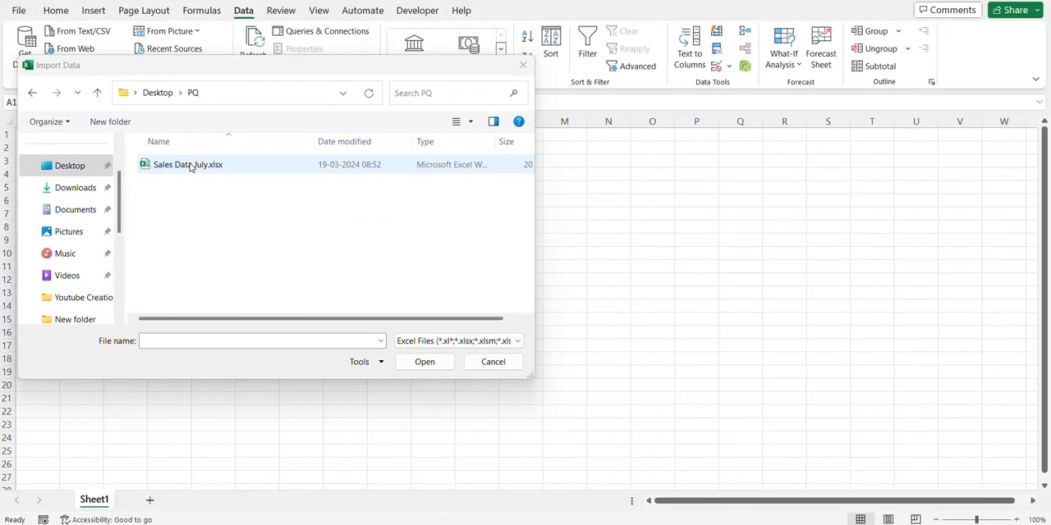
click(189, 165)
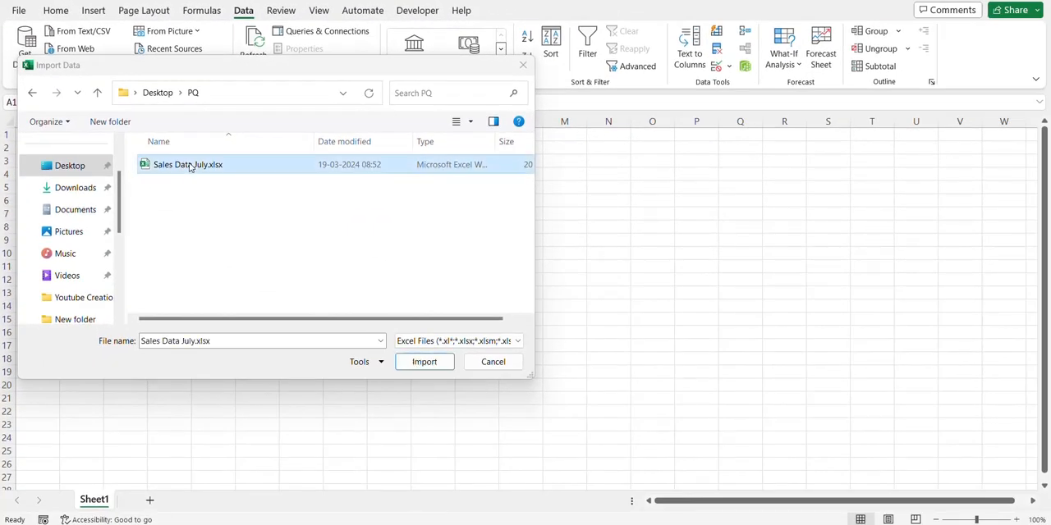
click(429, 363)
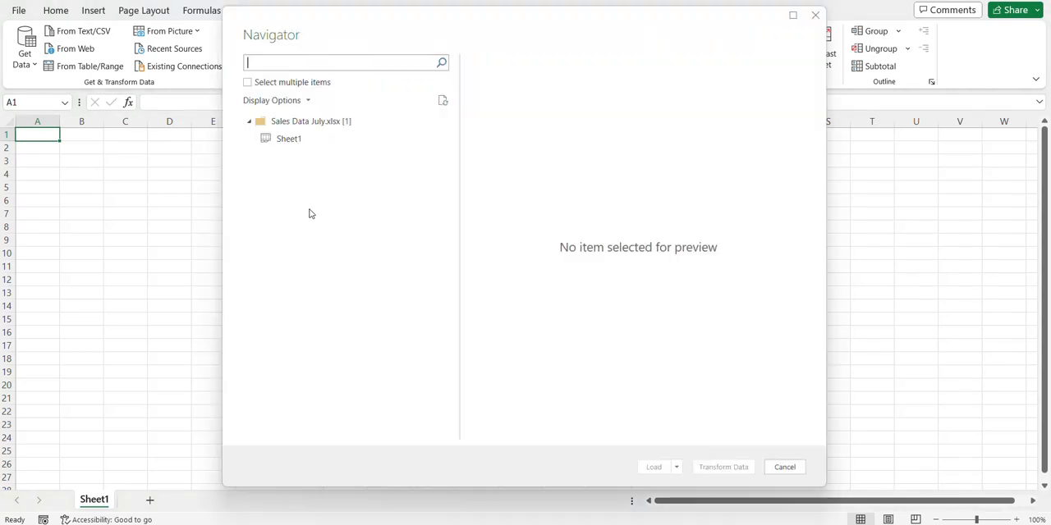
click(311, 148)
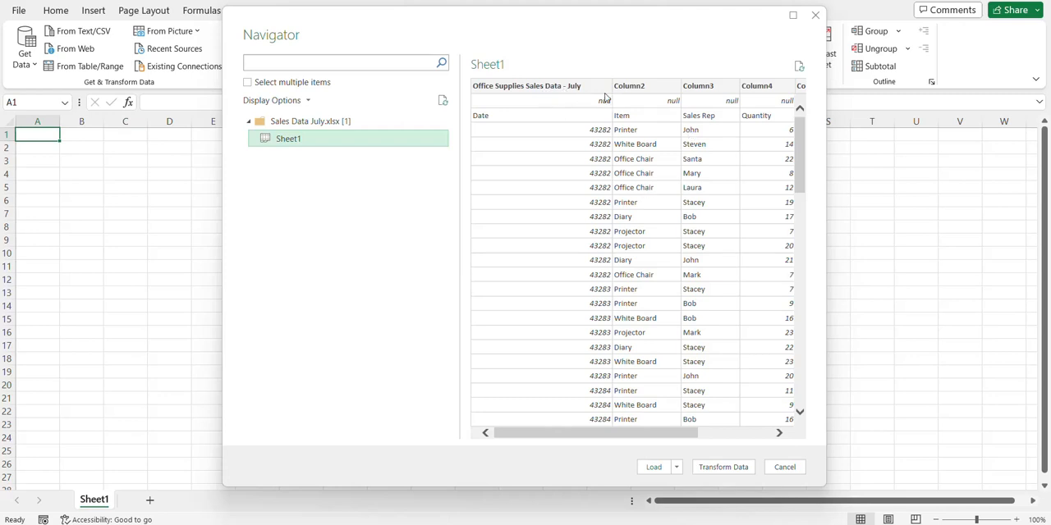
click(726, 467)
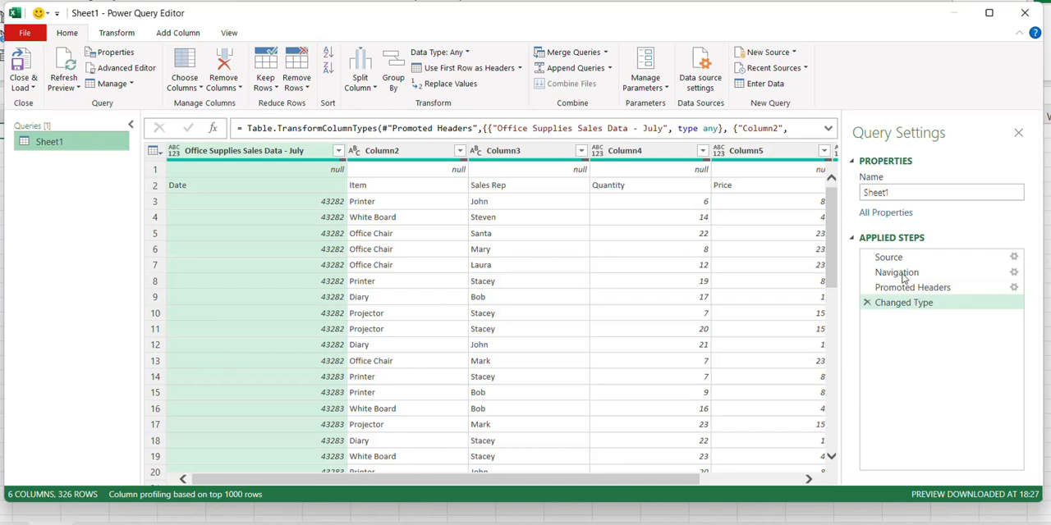
Step: Review the query's applied steps one by one: Source, Navigation, Promoted Headers and Changed Type
click(899, 260)
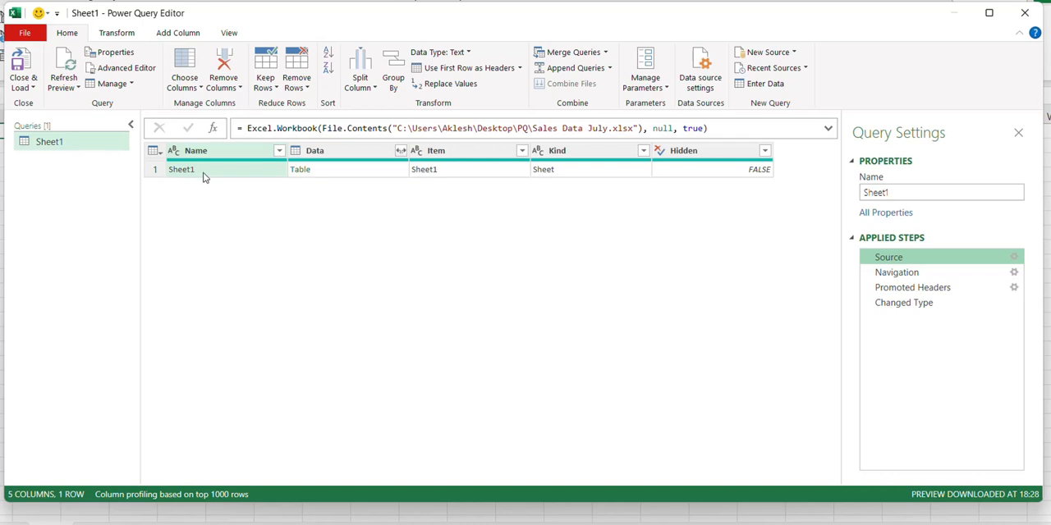
click(894, 278)
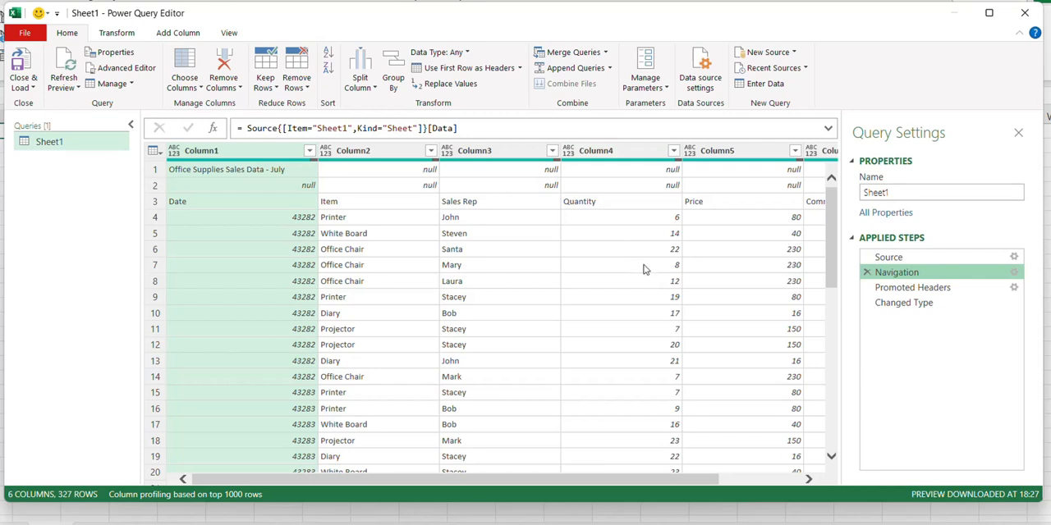
click(919, 289)
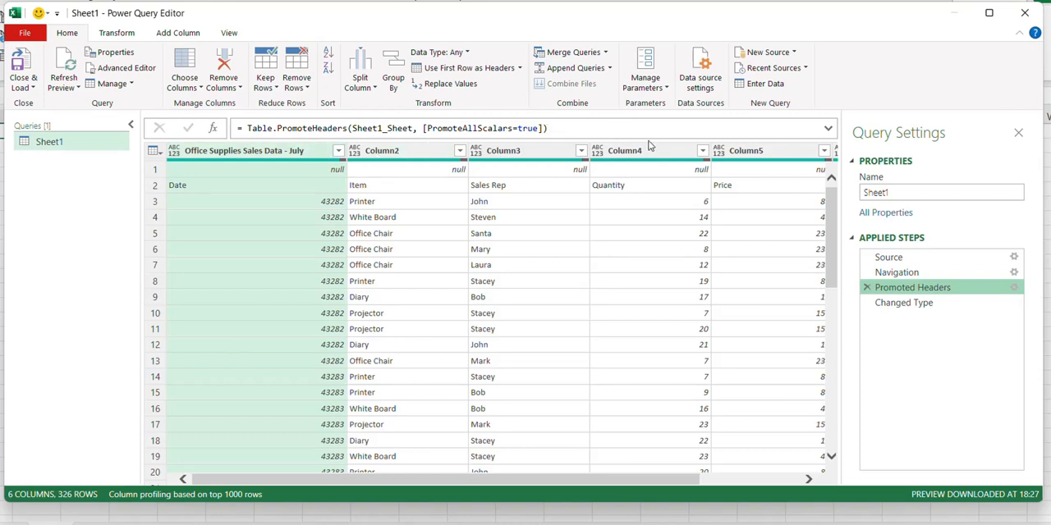
click(889, 304)
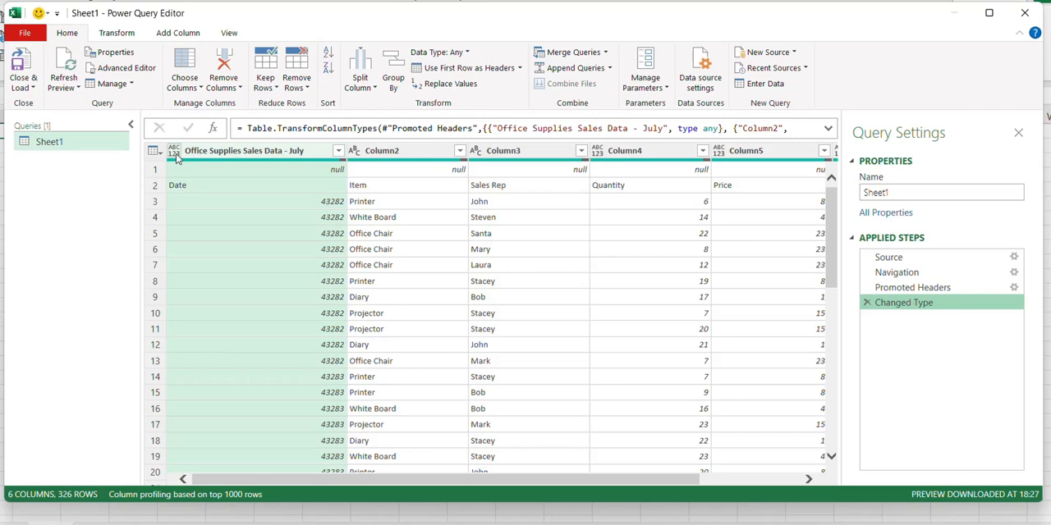
Step: Remove the top 1 row, the empty one above the real column headings, from the query
click(116, 34)
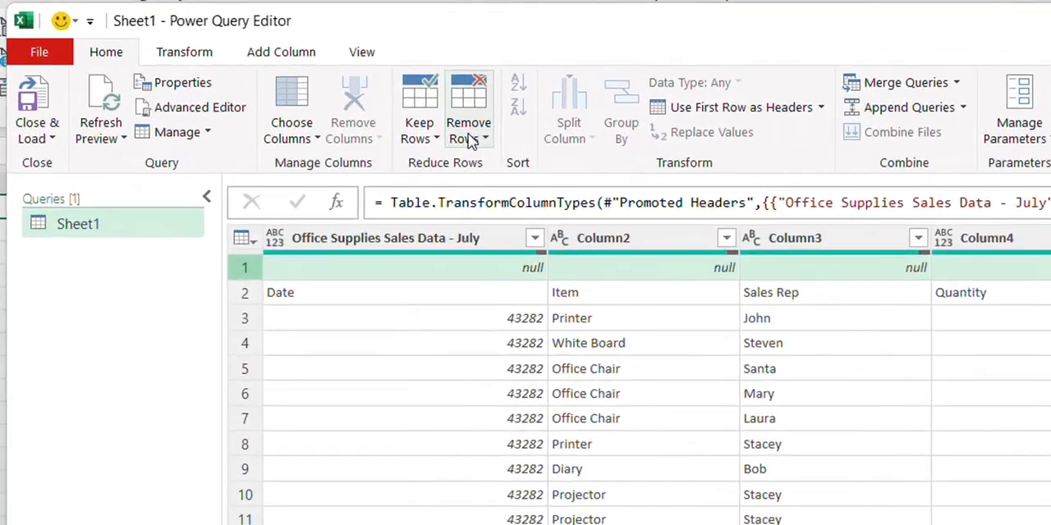
click(297, 83)
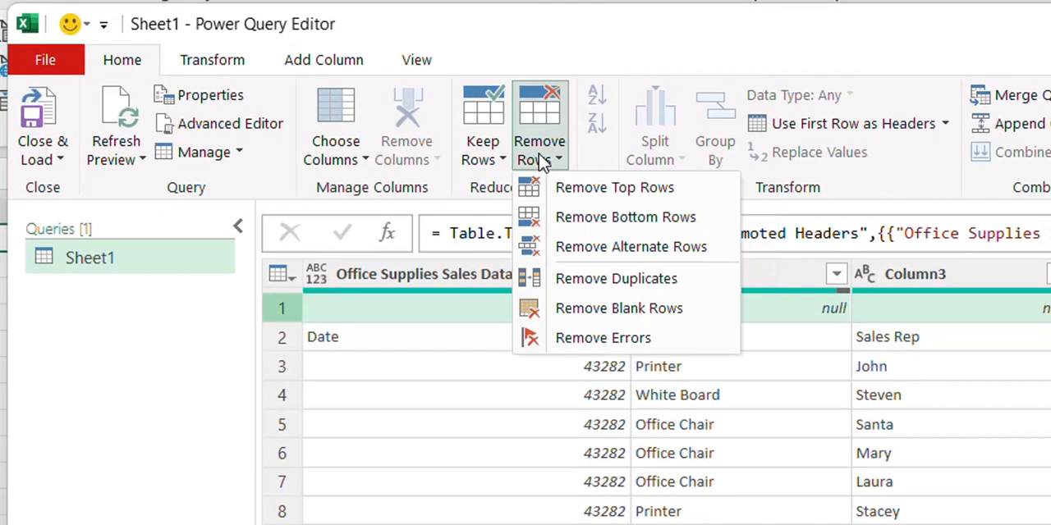
click(597, 189)
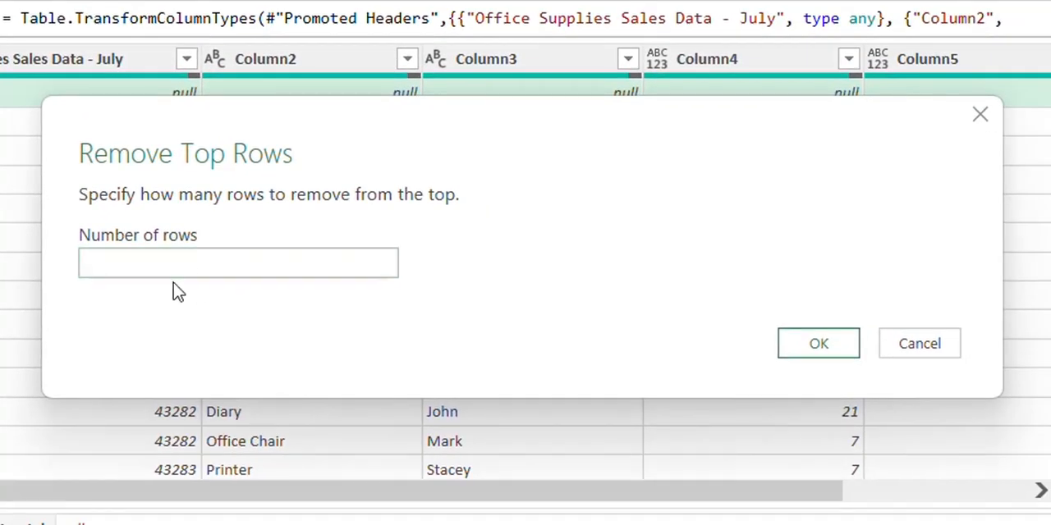
click(173, 263)
text(1)
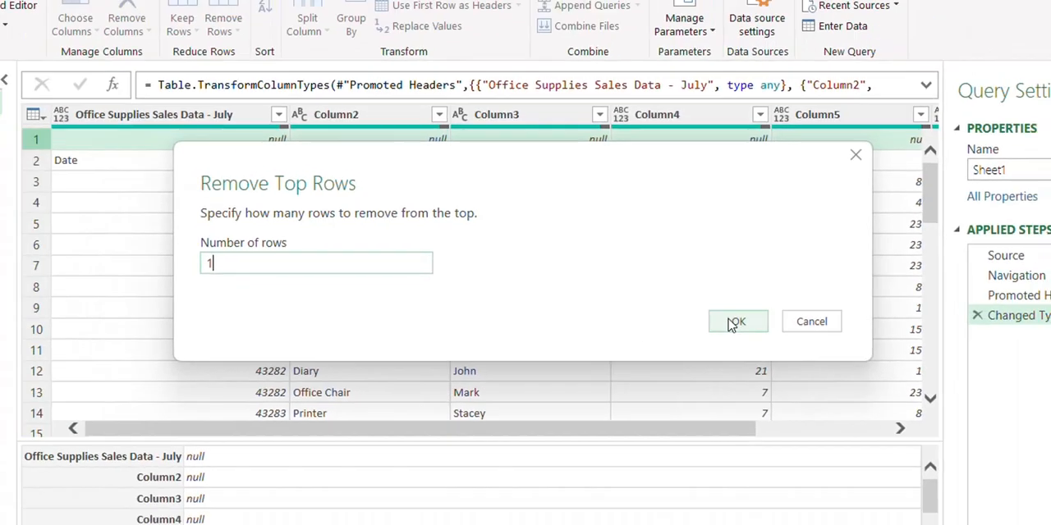
click(818, 343)
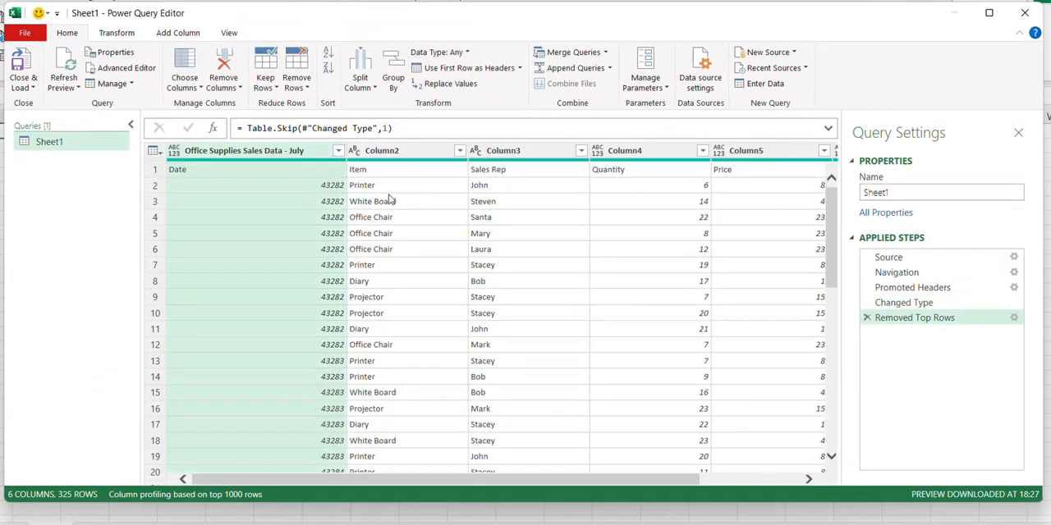
Step: Use the first row, holding Date, Item, Sales Rep, Quantity and Price, as the column headers
click(200, 172)
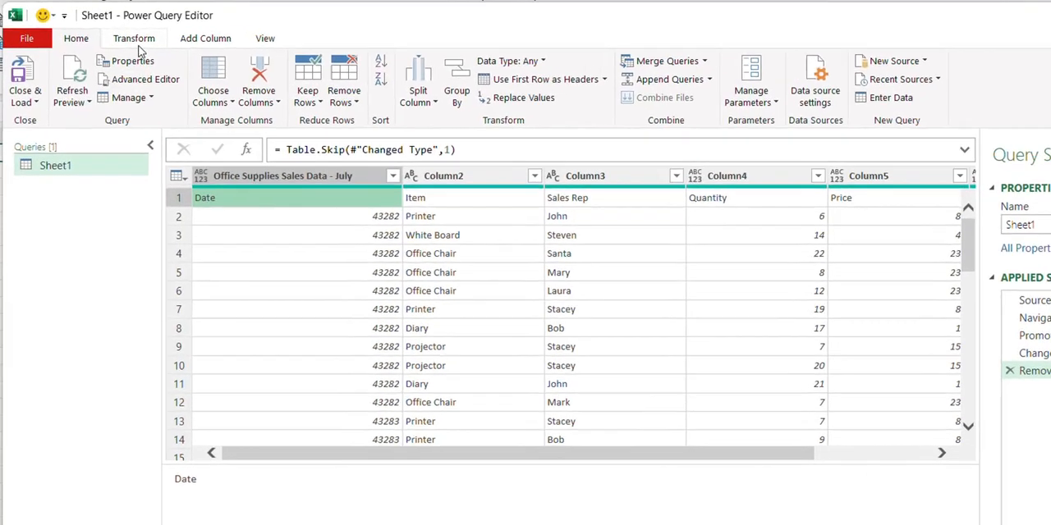
click(118, 33)
click(99, 123)
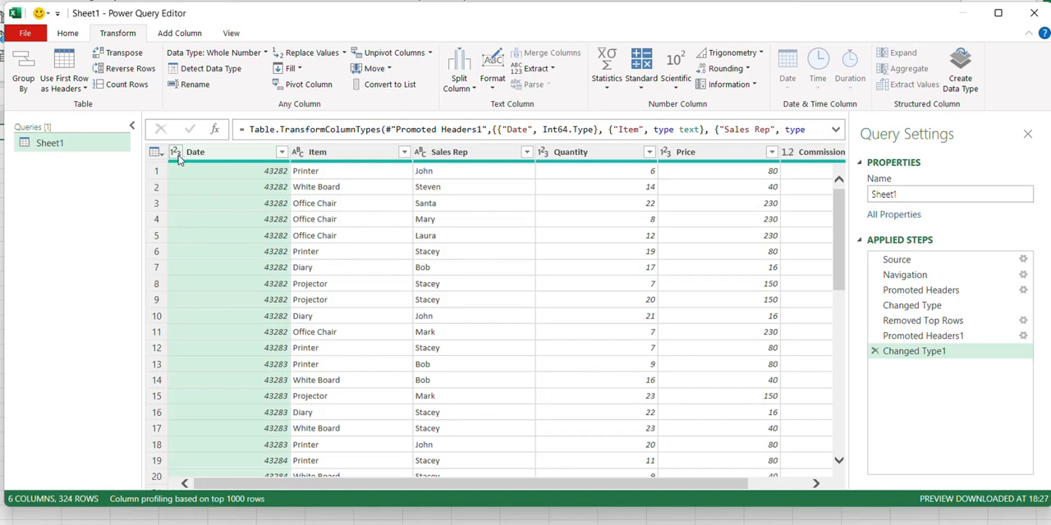
Step: Change the Date column's data type to Date within the existing Changed Type1 step
click(213, 52)
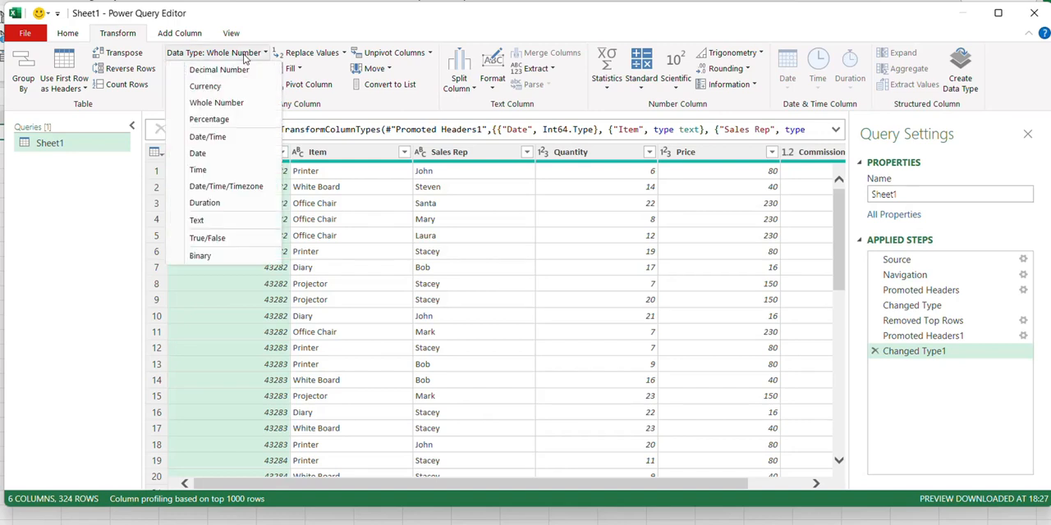
click(205, 154)
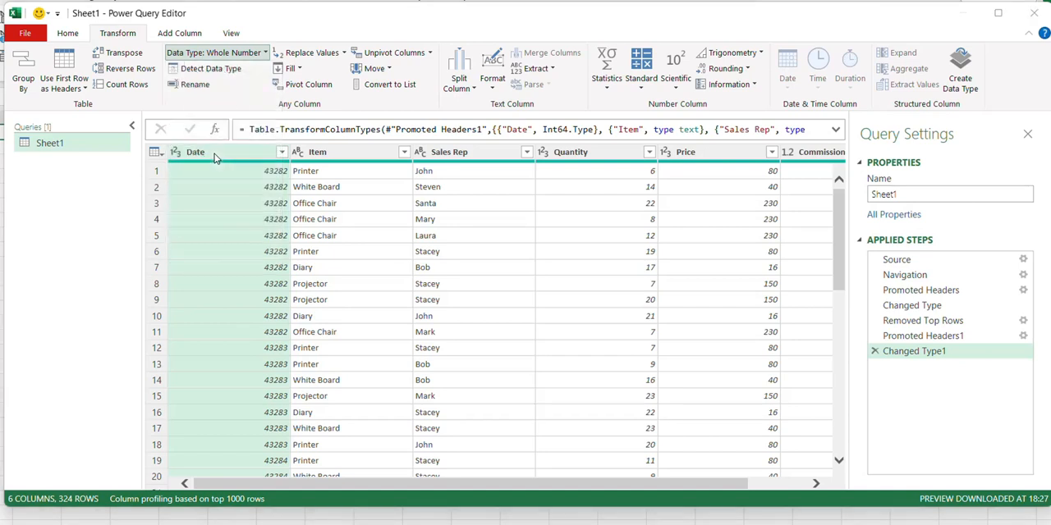
click(515, 304)
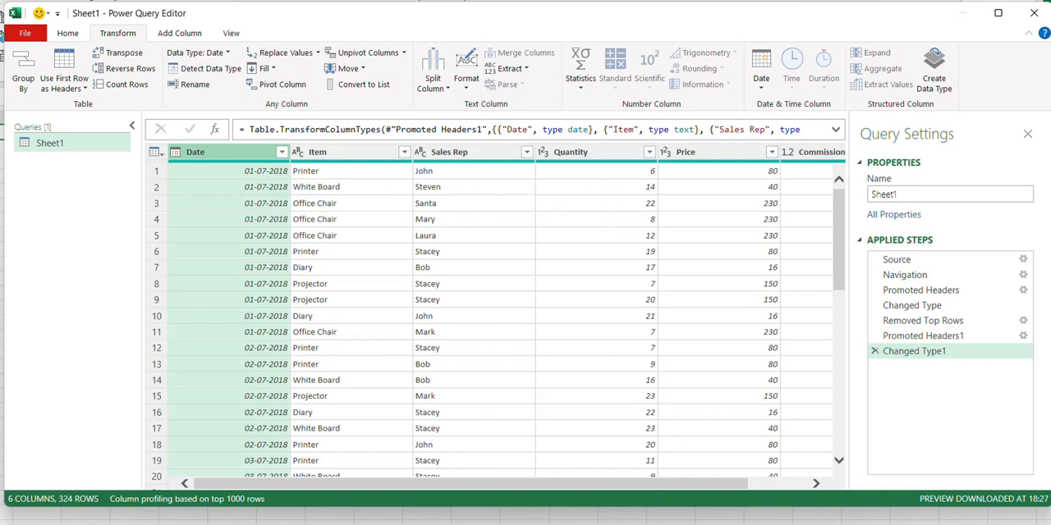
Step: Change the Commission column's data type to Percentage
drag(661, 490, 722, 490)
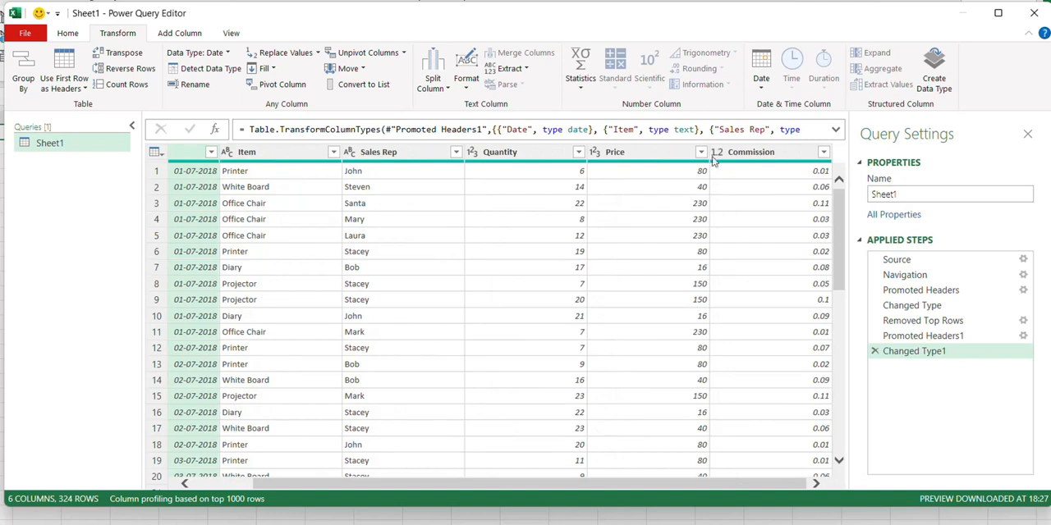
click(716, 156)
click(716, 152)
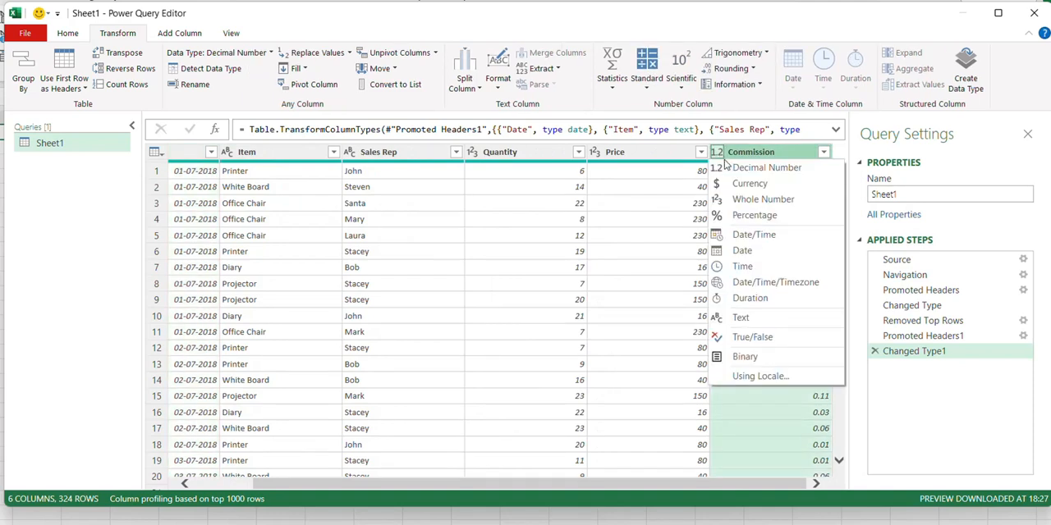
click(755, 219)
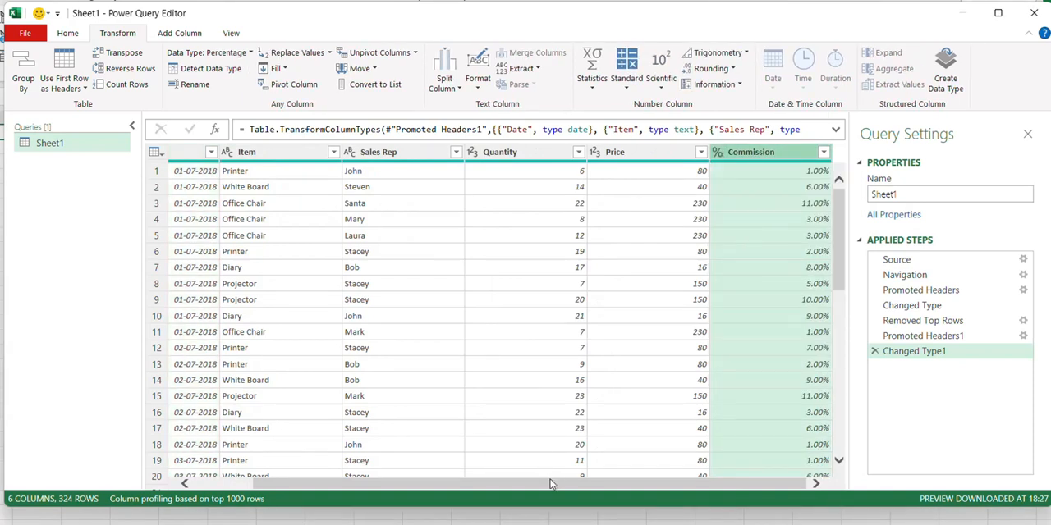
drag(552, 484, 389, 493)
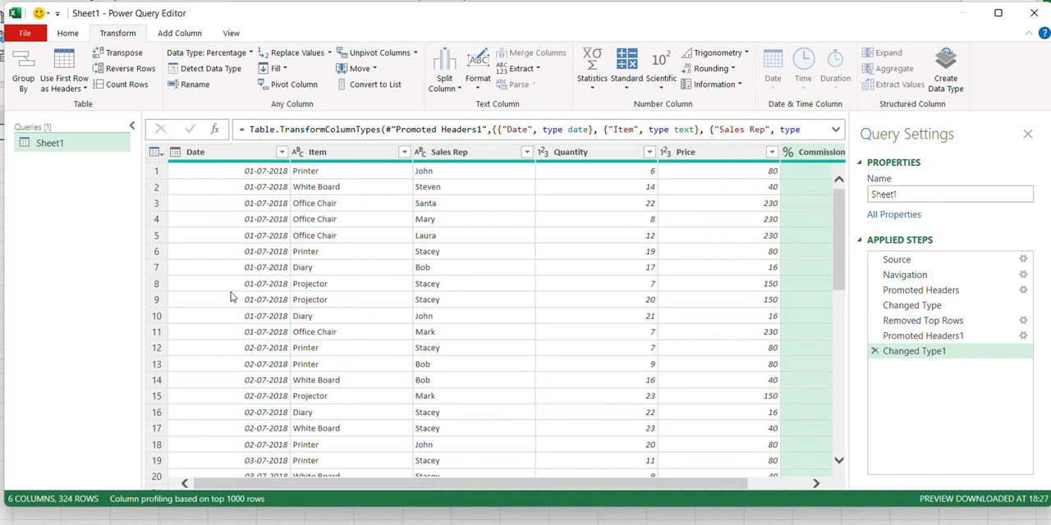
Step: Close the query editor and load the cleaned data into the workbook as a table
click(57, 35)
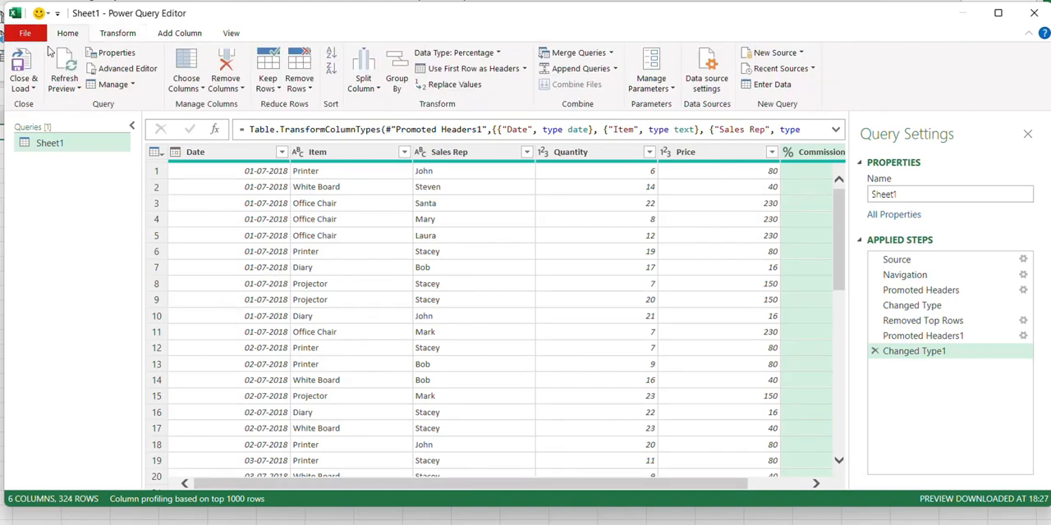
click(23, 62)
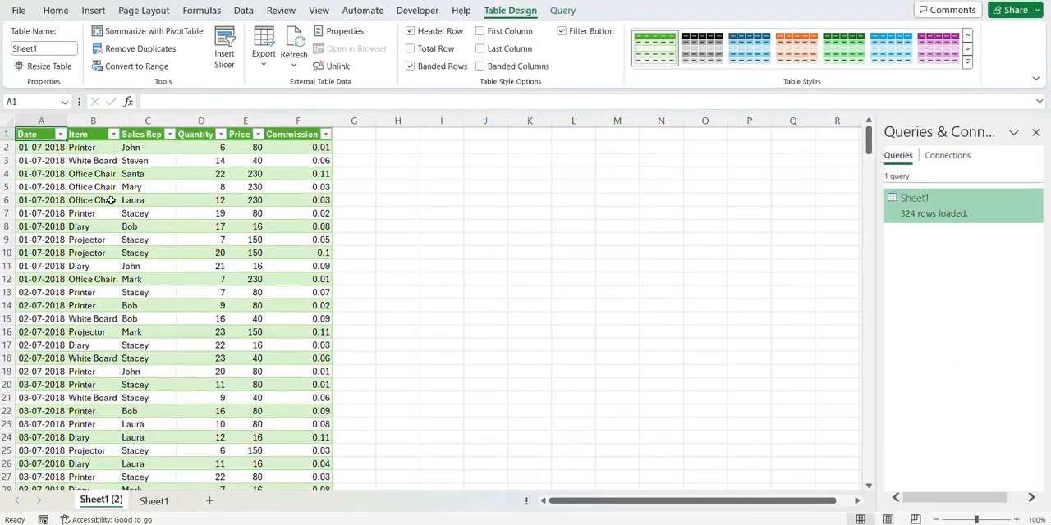
click(111, 200)
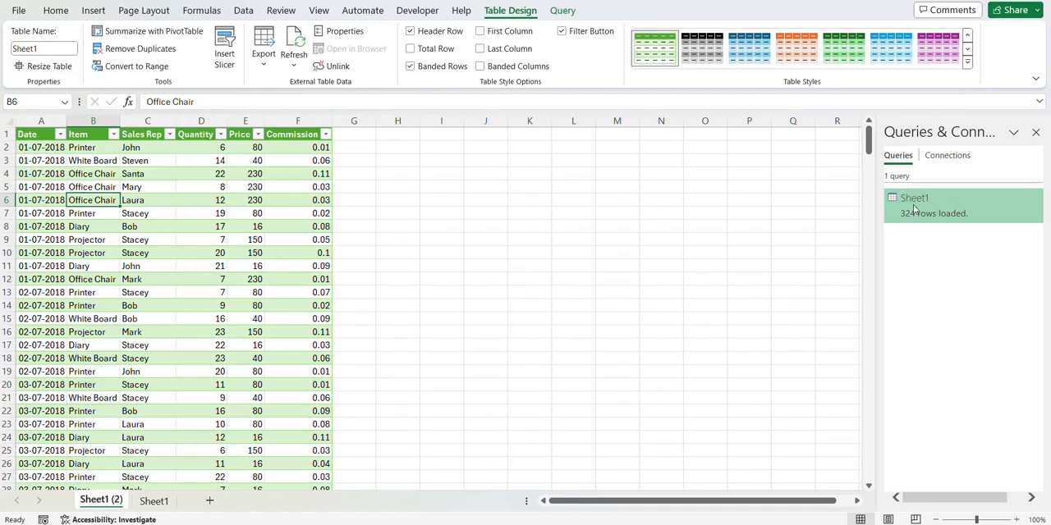
Step: Reopen the Sheet1 query and check the file path in its Source step settings, closing the editor without changes
mouse_move(916, 209)
double_click(923, 218)
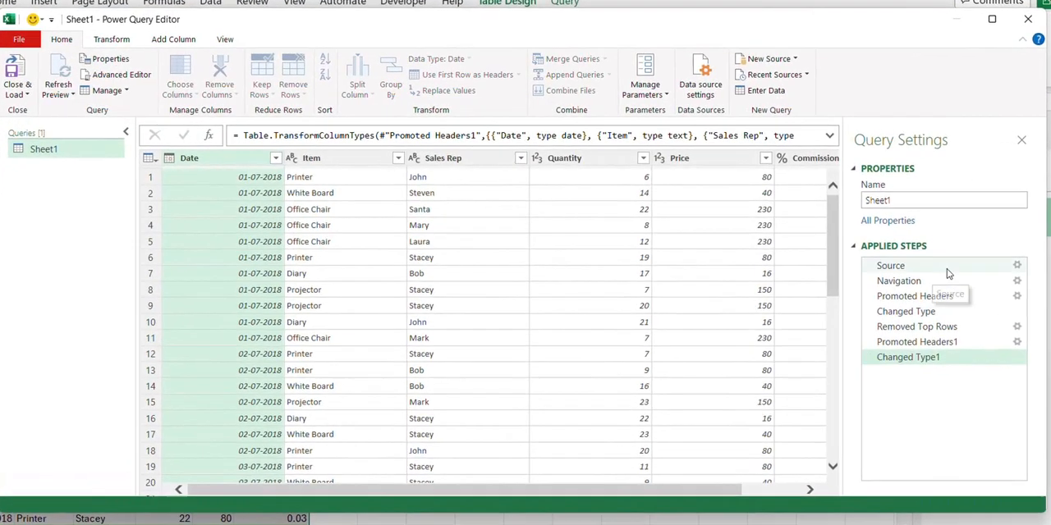
click(1012, 266)
click(1014, 281)
click(1015, 265)
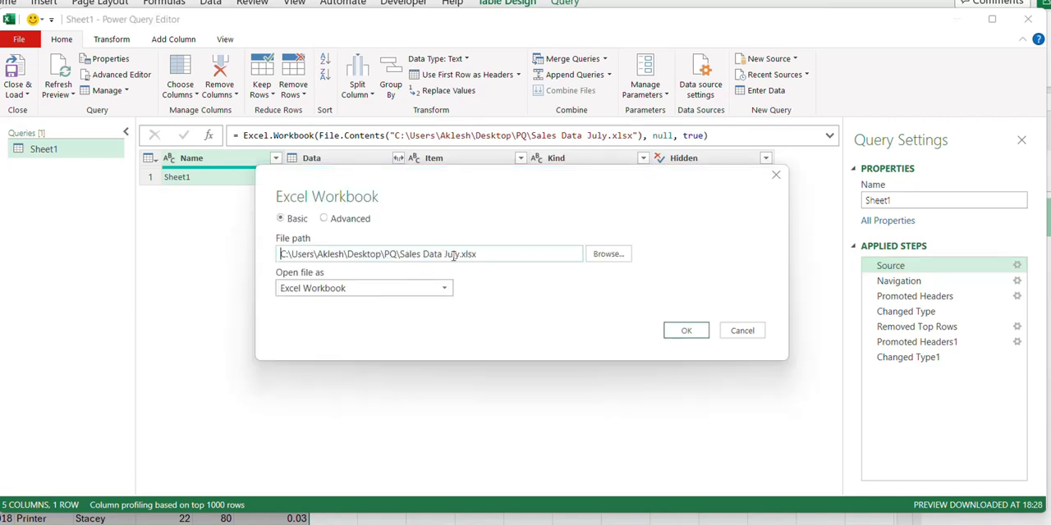
click(680, 331)
click(978, 30)
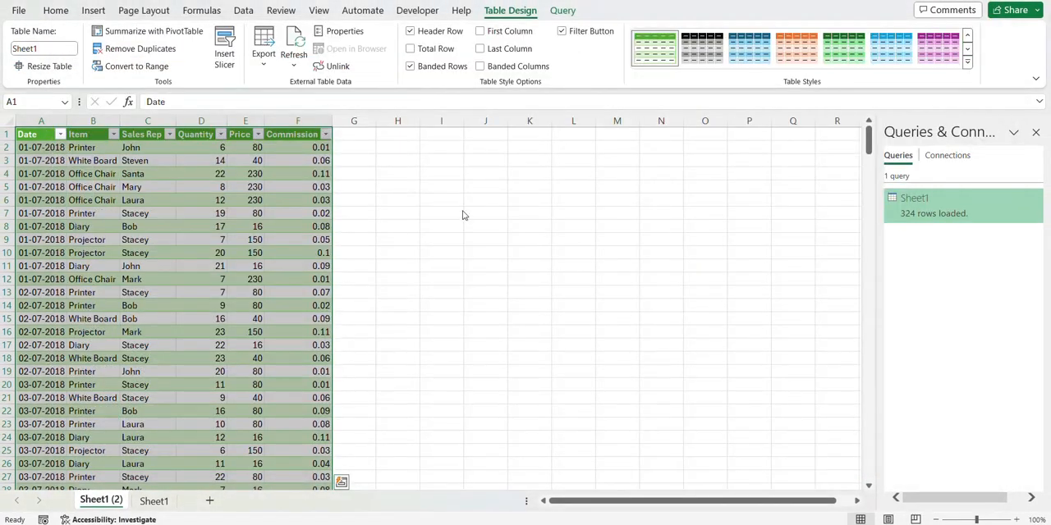
click(173, 226)
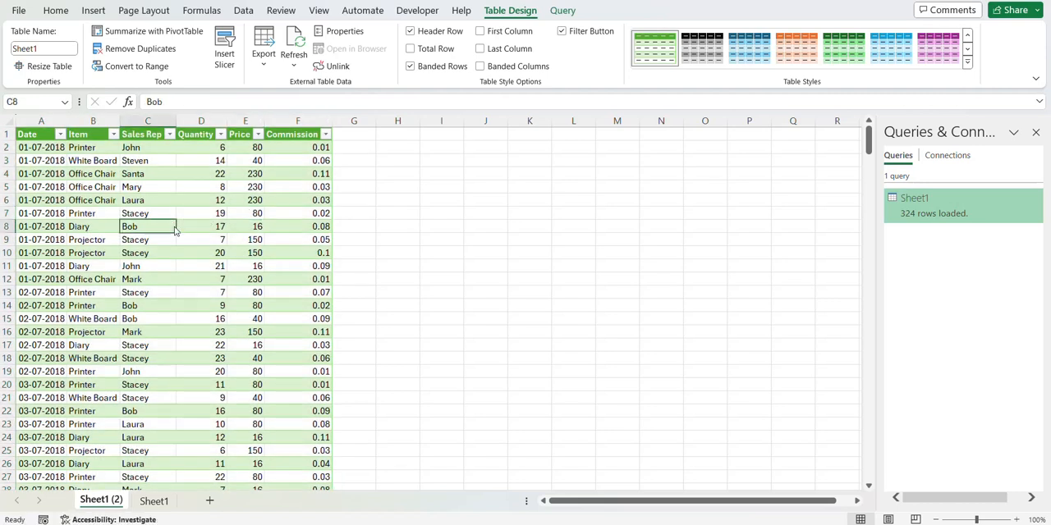
right_click(160, 225)
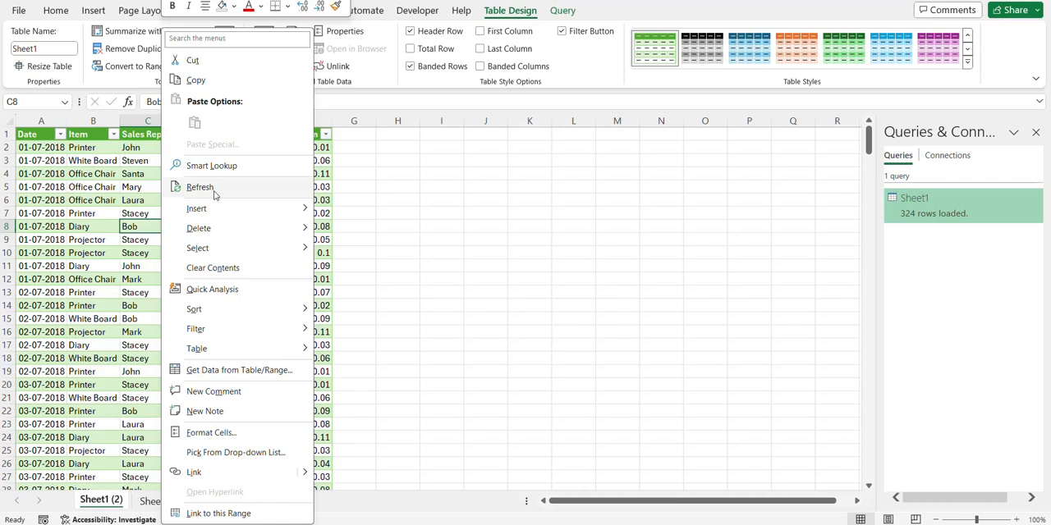
click(322, 201)
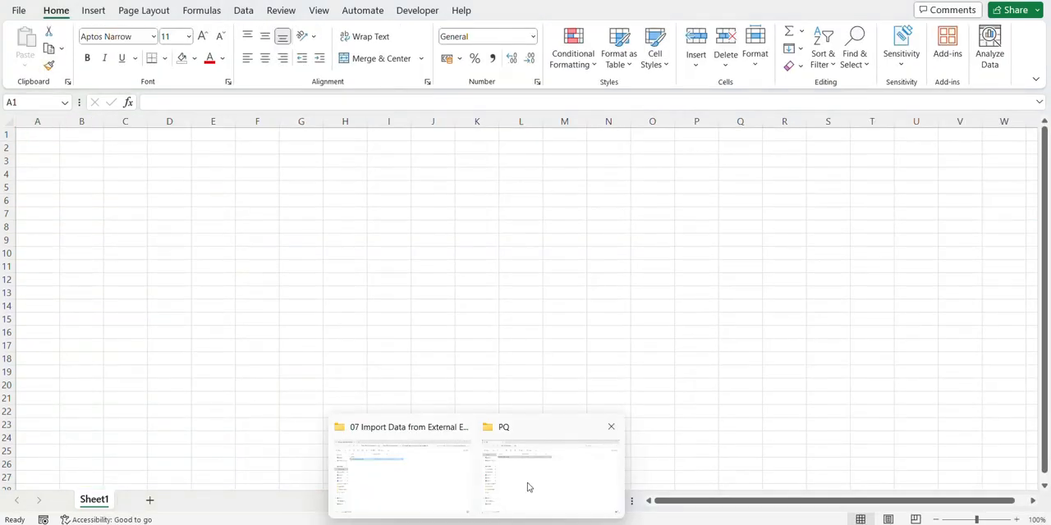
Step: Switch to the source workbook with the July sales data and convert range A4:F328 into a table with headers
click(531, 487)
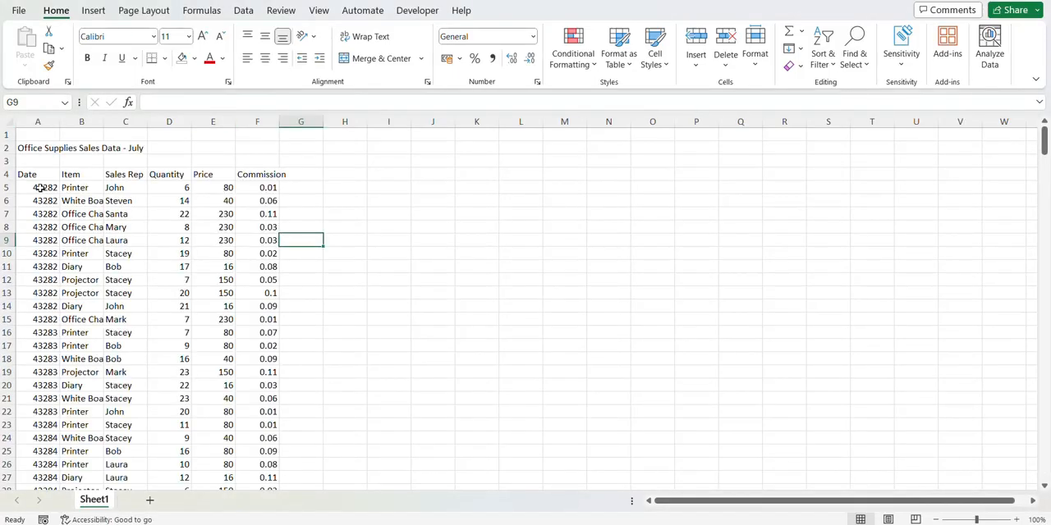
click(34, 176)
key(ctrl+shift+Down)
key(ctrl+shift+Right)
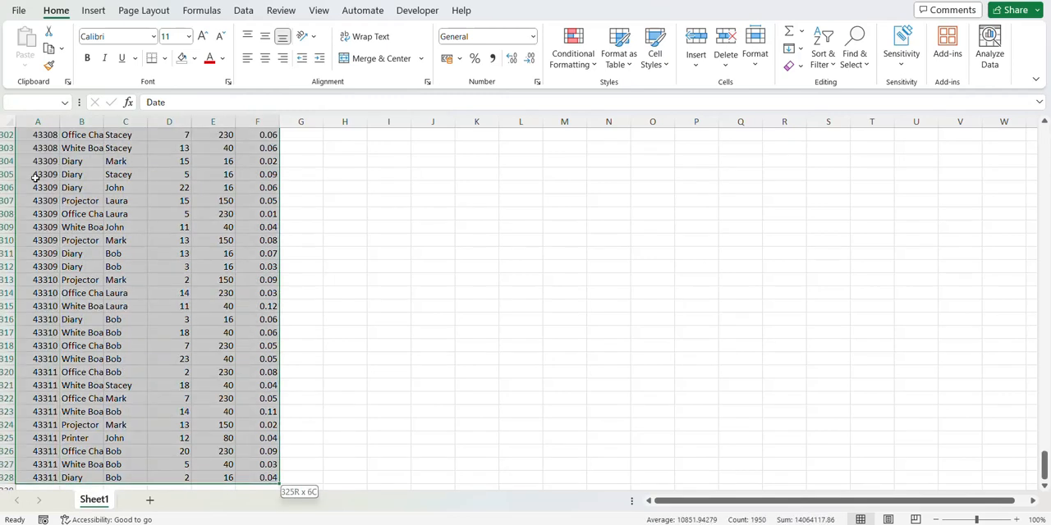
key(ctrl+t)
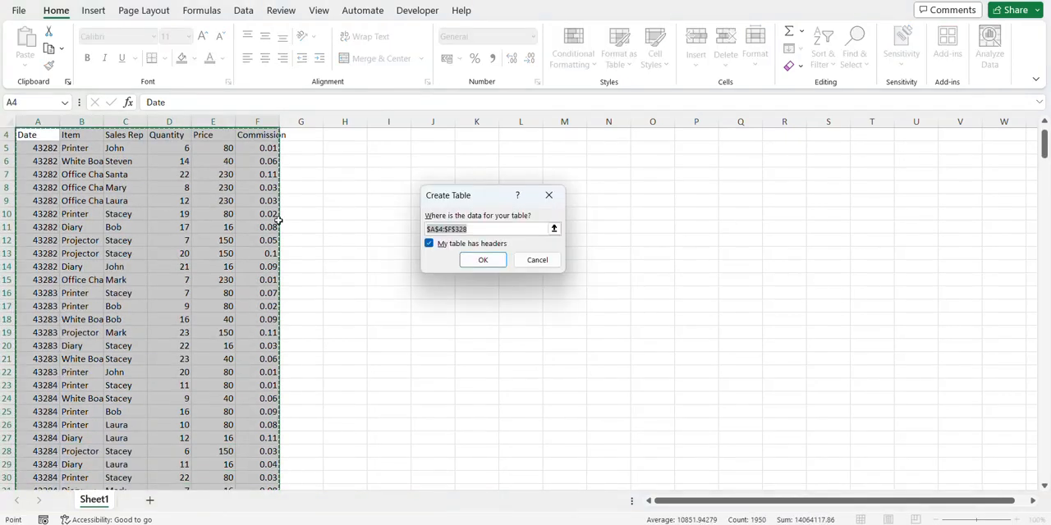
click(477, 259)
click(182, 214)
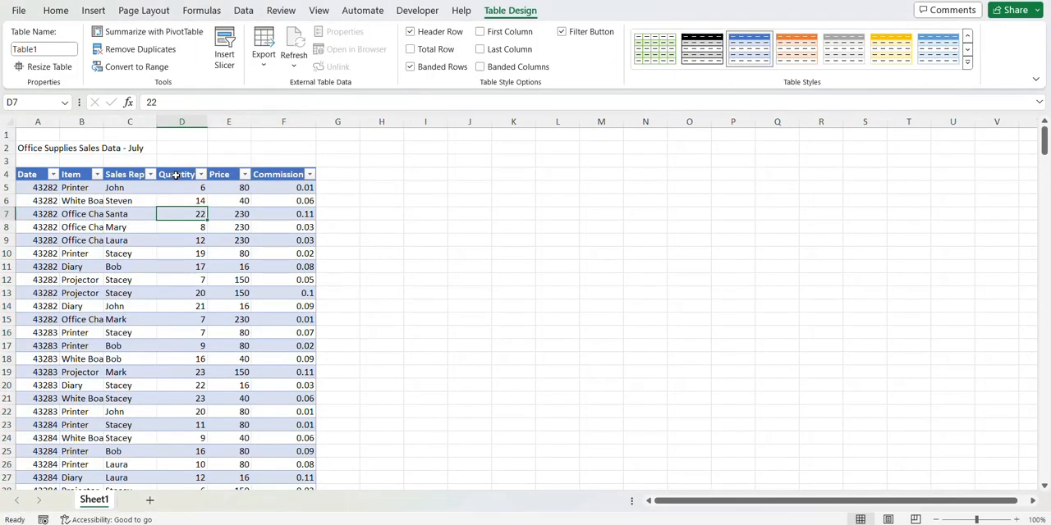
Step: Create a blank workbook and import Sales Data July.xlsx from the PQ folder as an Excel workbook data source
click(18, 11)
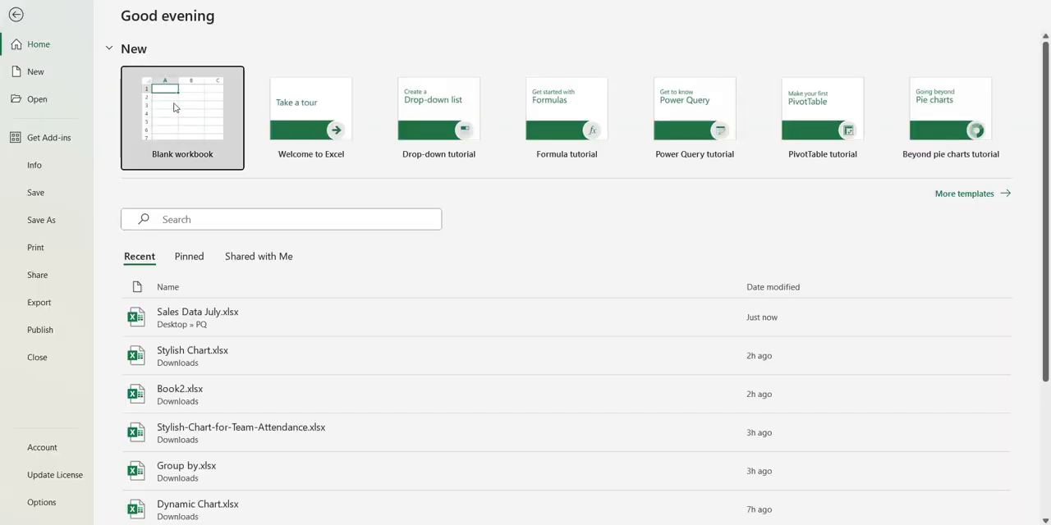
click(175, 98)
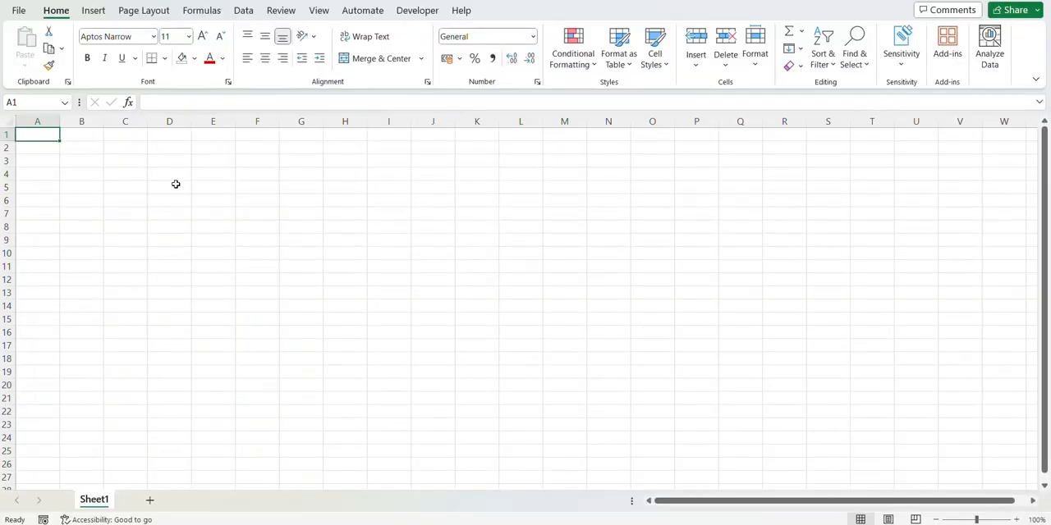
click(244, 11)
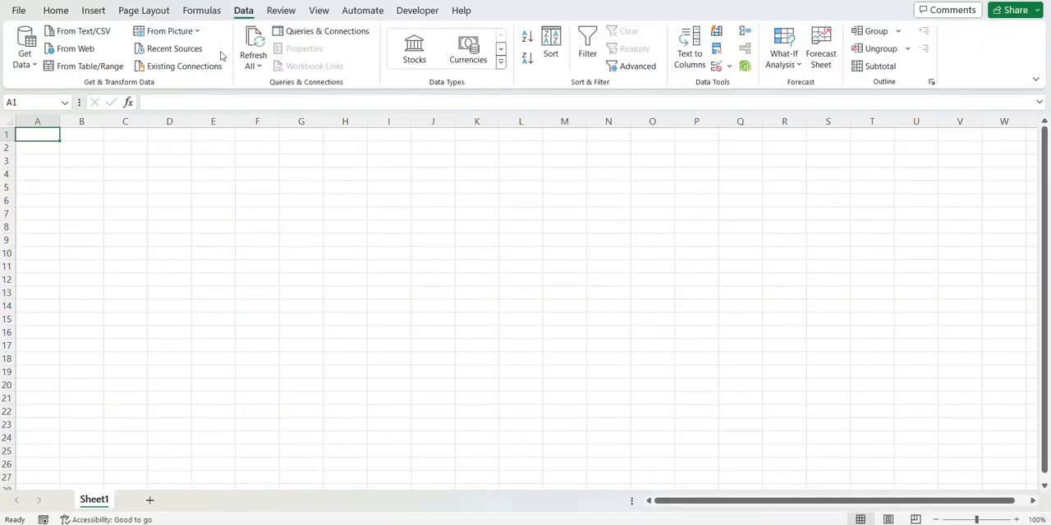
click(24, 53)
mouse_move(63, 86)
click(182, 89)
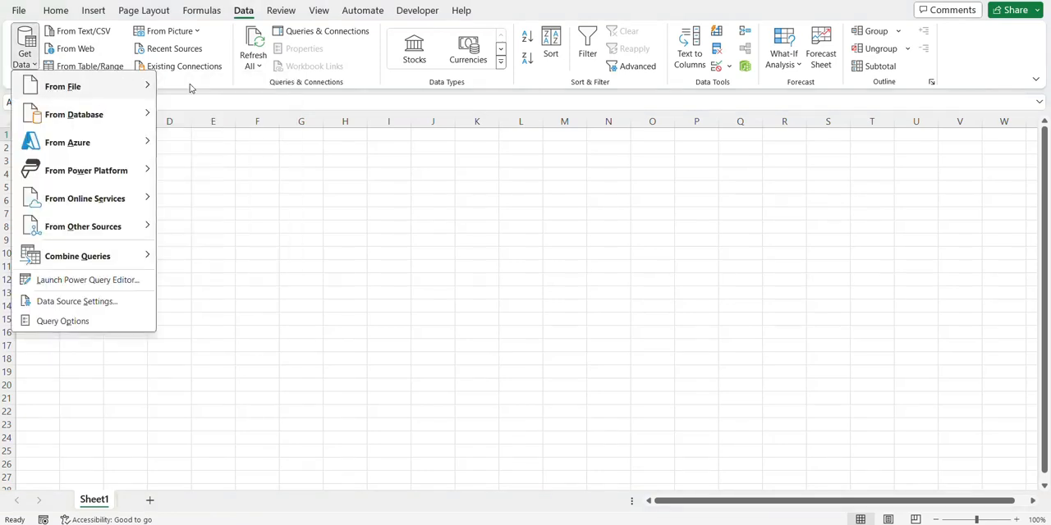
click(192, 167)
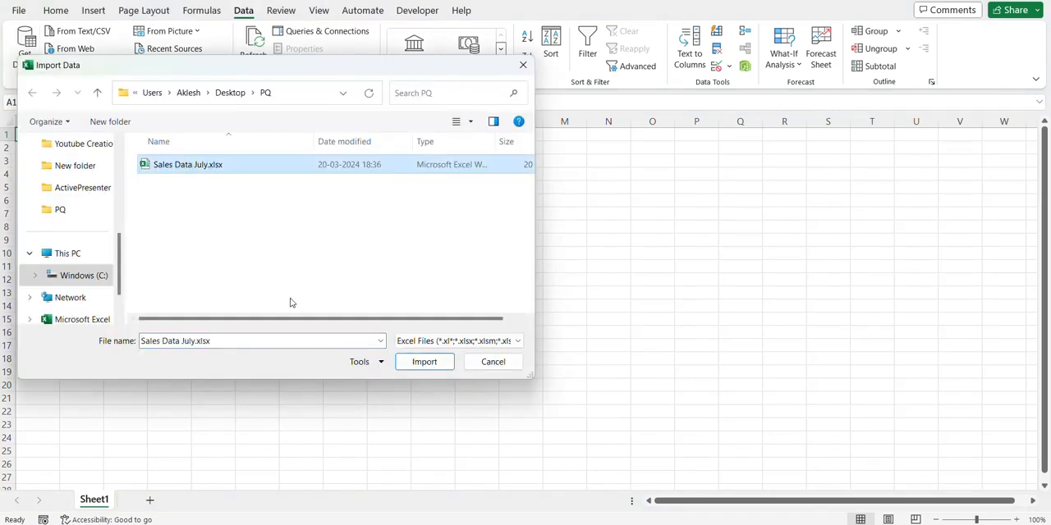
click(423, 362)
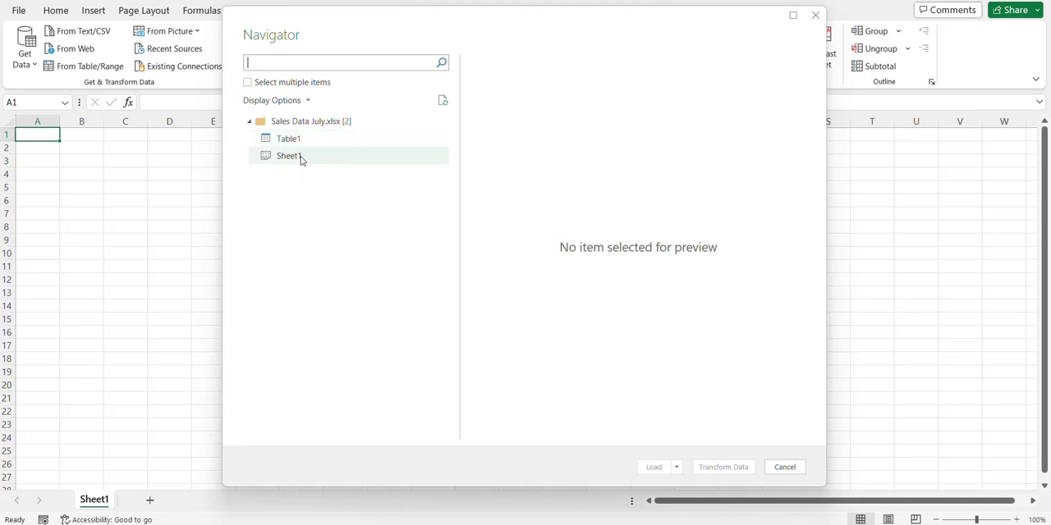
Step: Open Table1 in the Power Query Editor for transformation and review its Source, Navigation and Changed Type steps
click(303, 141)
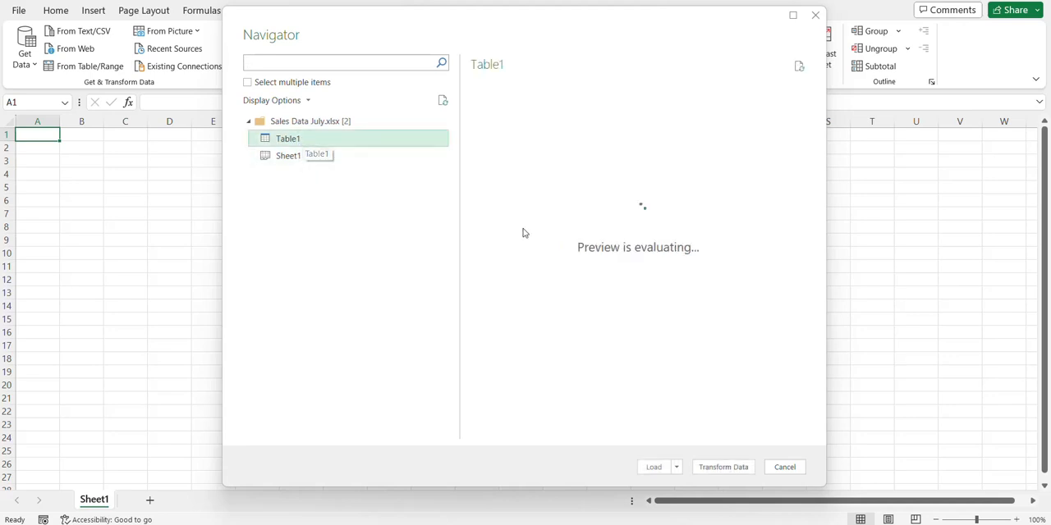
click(719, 467)
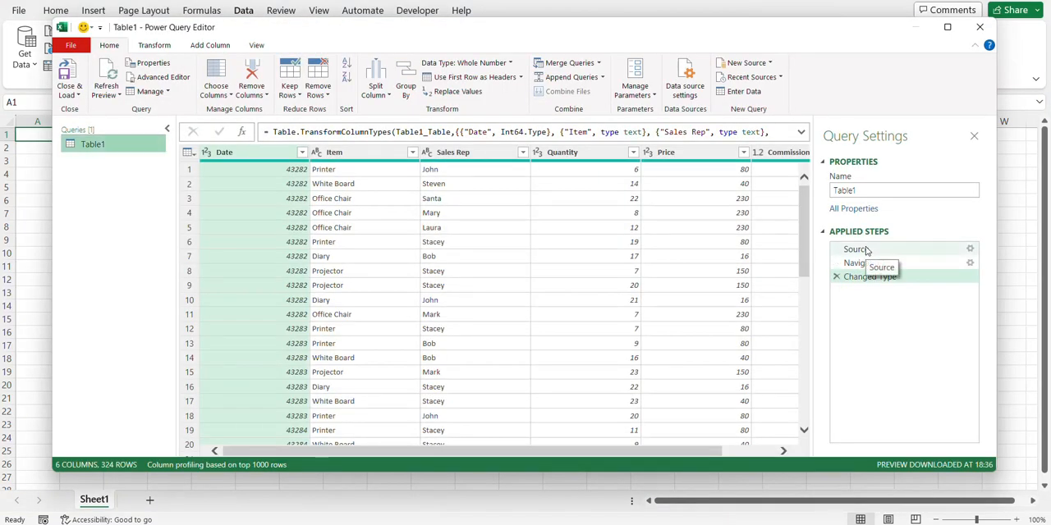
click(855, 249)
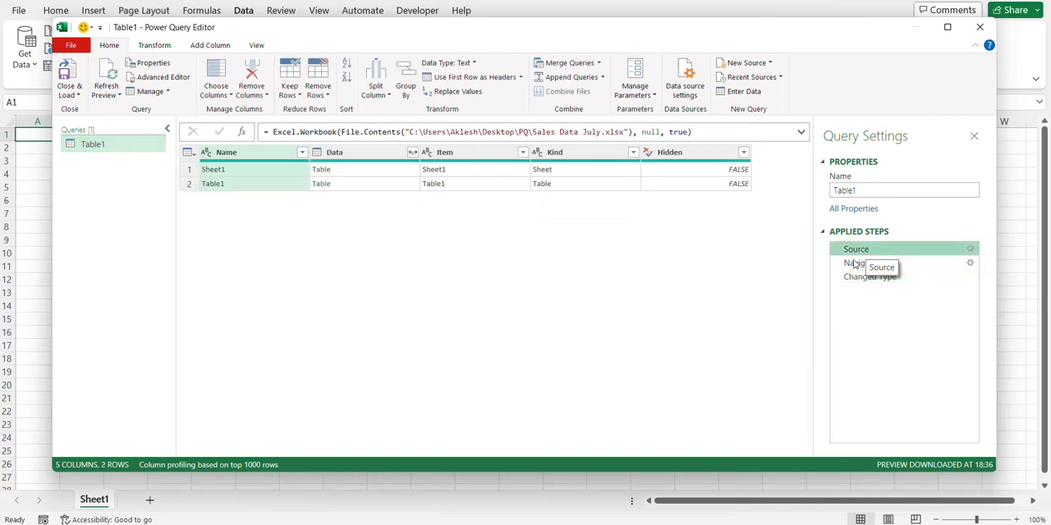
click(858, 262)
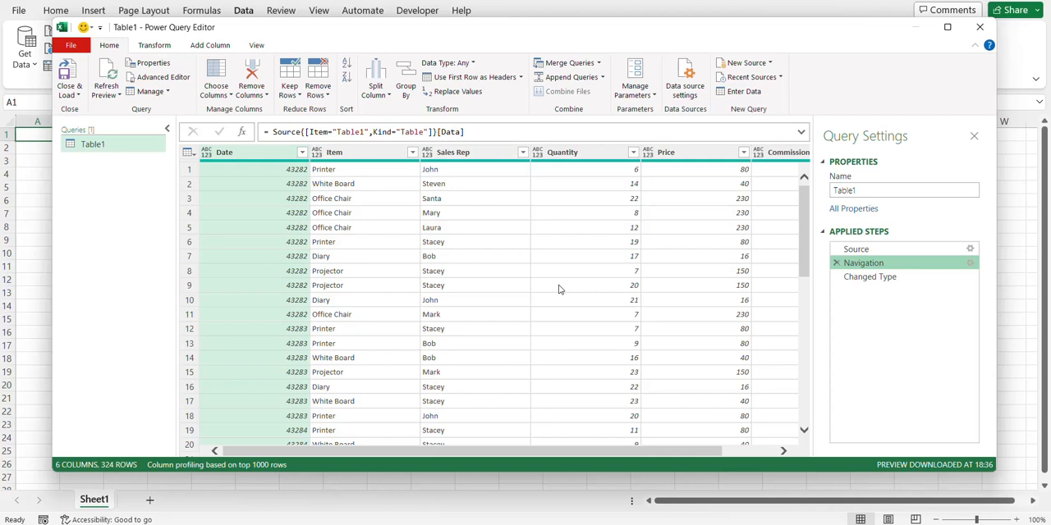
click(867, 281)
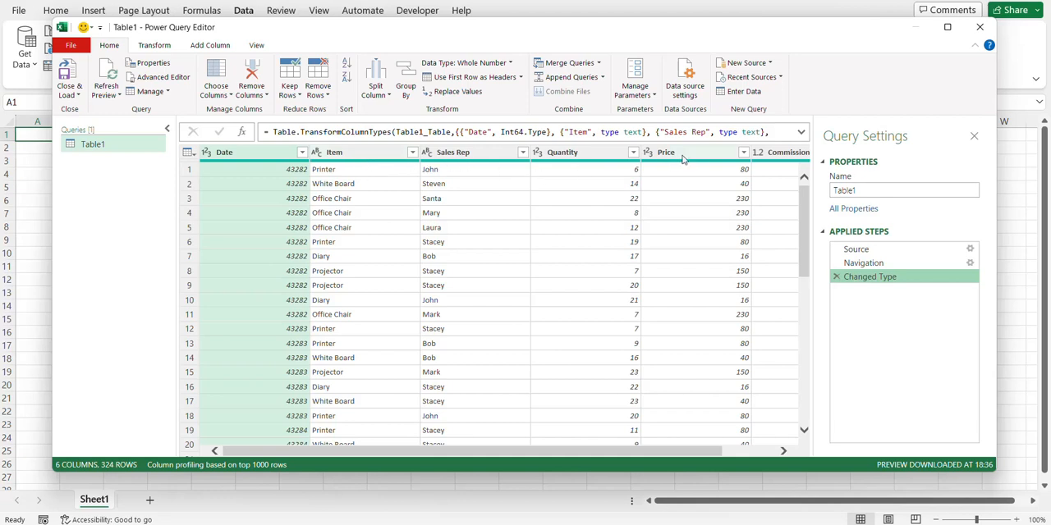
Step: Change the Date column's data type to Date within the current Changed Type step and load the query into the workbook
click(205, 153)
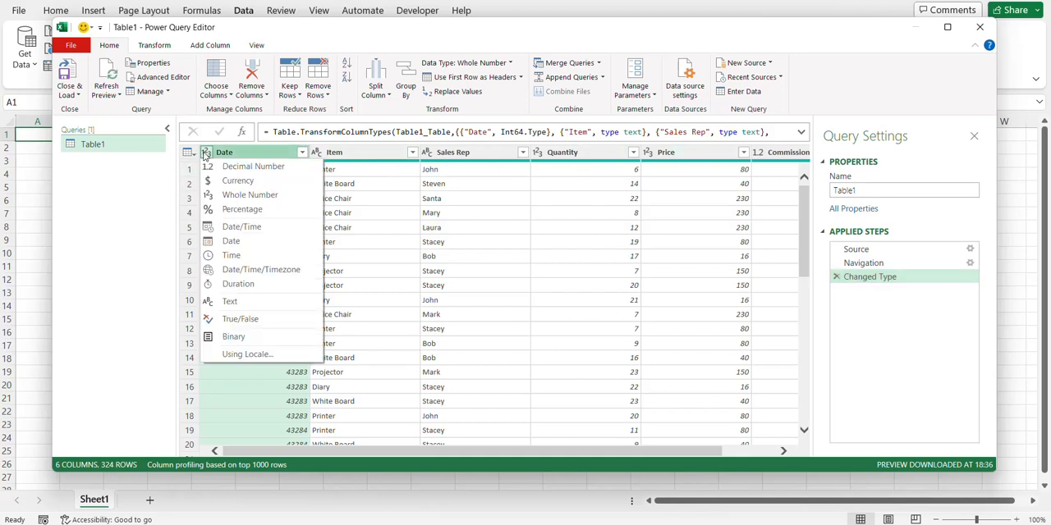
click(230, 241)
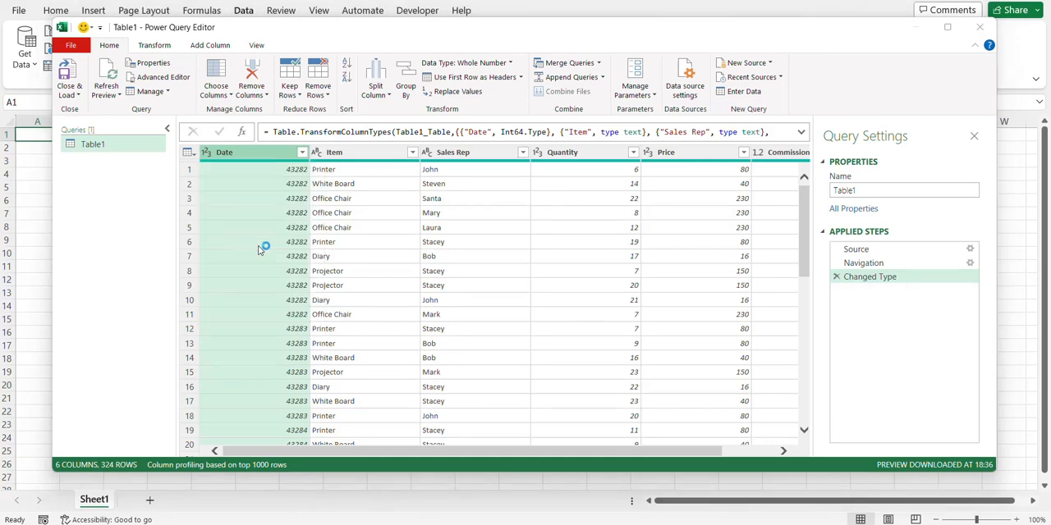
click(511, 289)
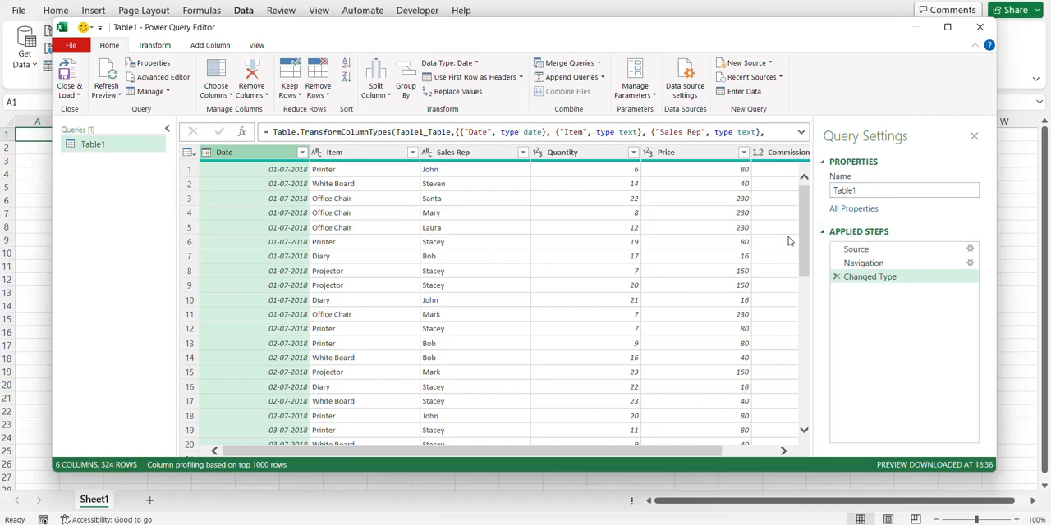
click(65, 78)
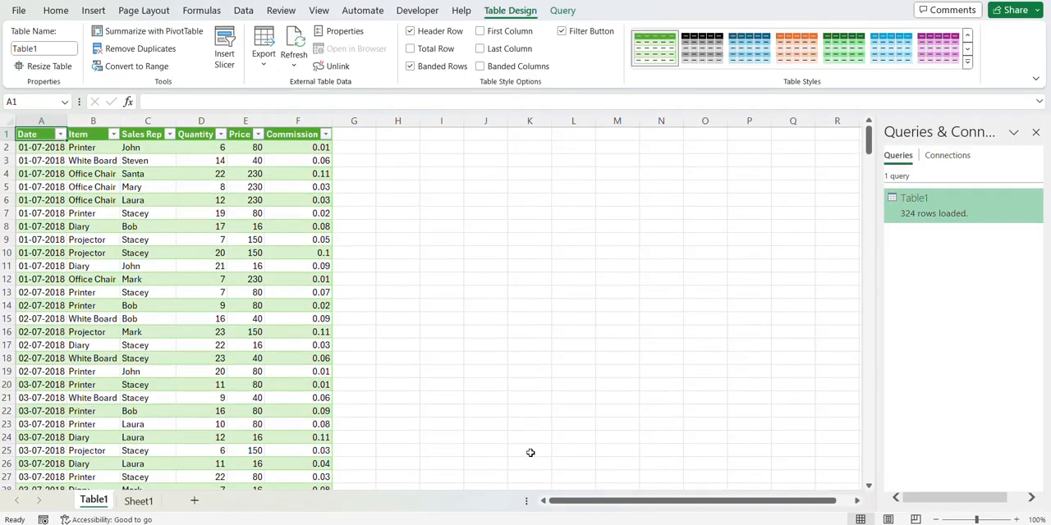
Step: Open Sales Data July.xlsx from the PQ folder and fill the first Sales Rep value down through C5:C10
mouse_move(476, 524)
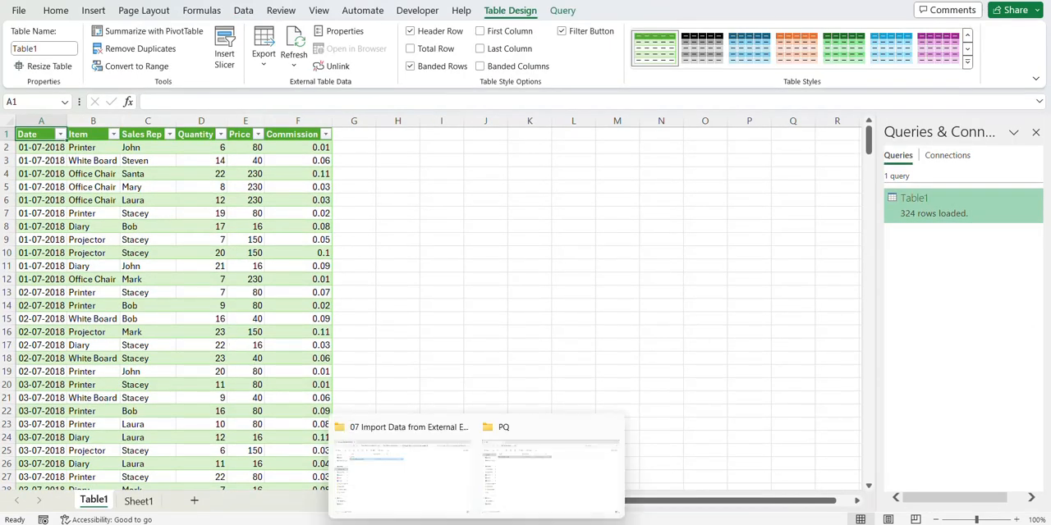
click(517, 488)
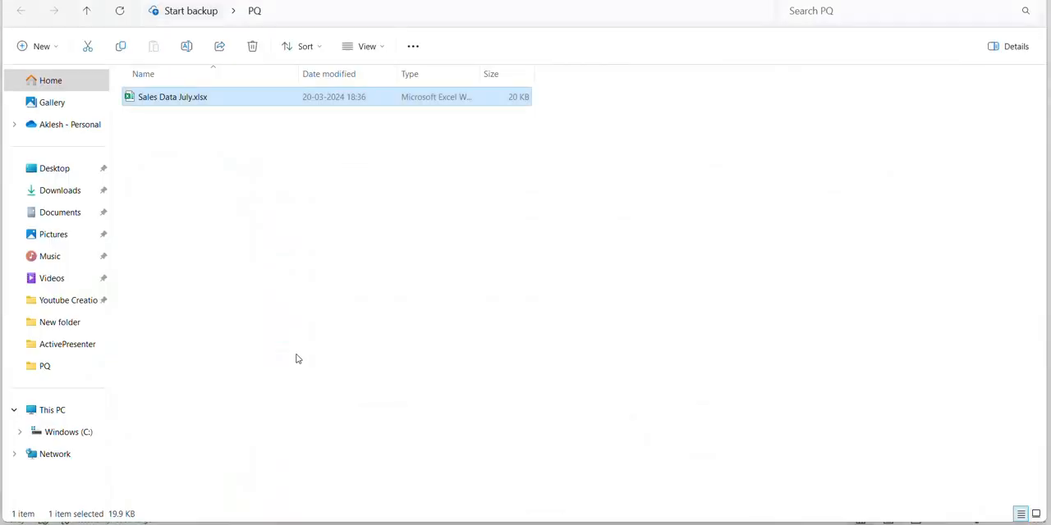
double_click(203, 97)
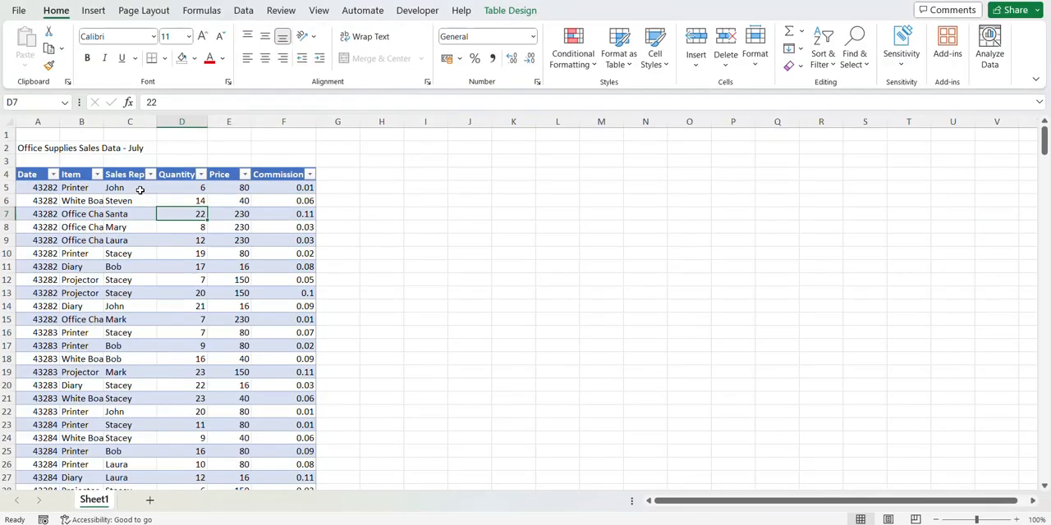
drag(140, 190, 138, 256)
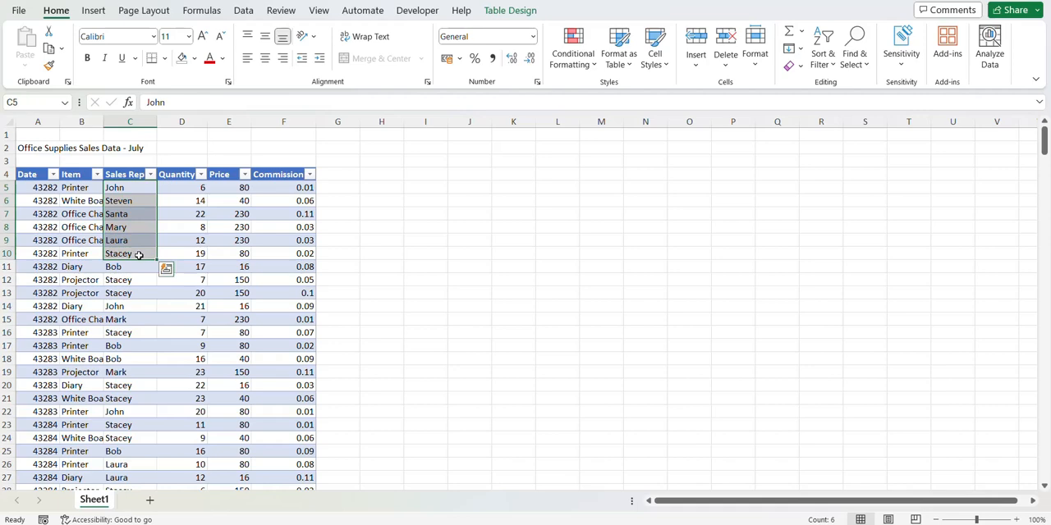
key(ctrl+d)
click(258, 264)
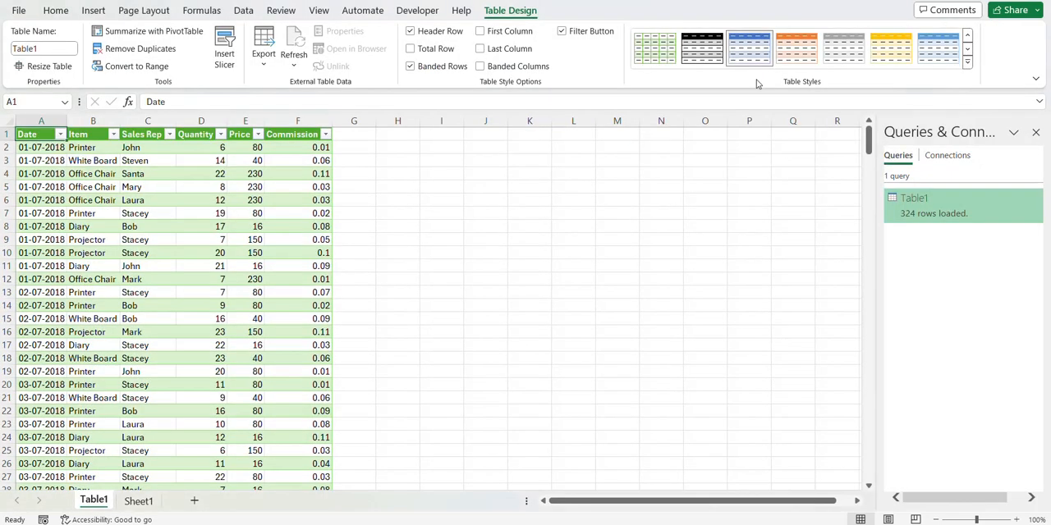
Step: Refresh the imported Table1 in the new workbook and check the first six Sales Rep entries
click(212, 205)
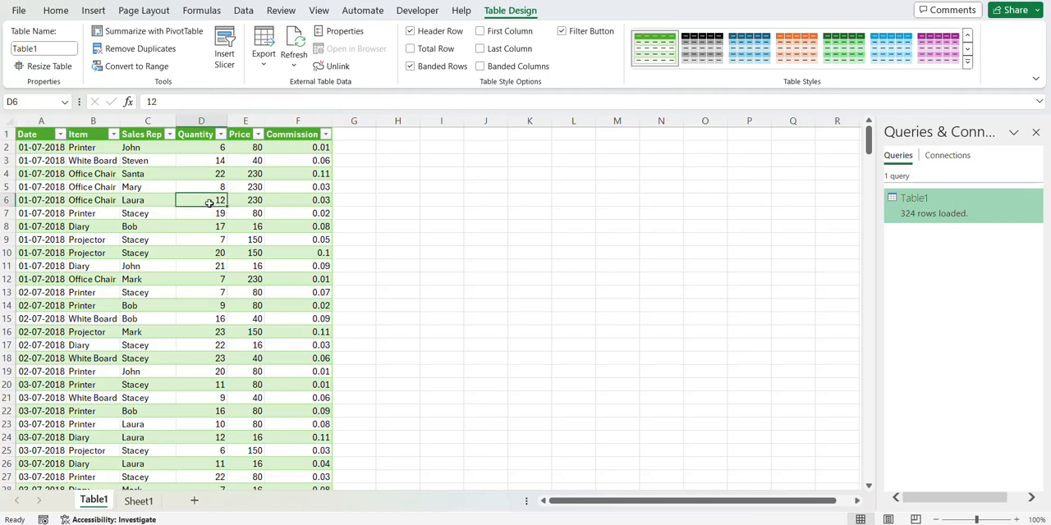
right_click(210, 203)
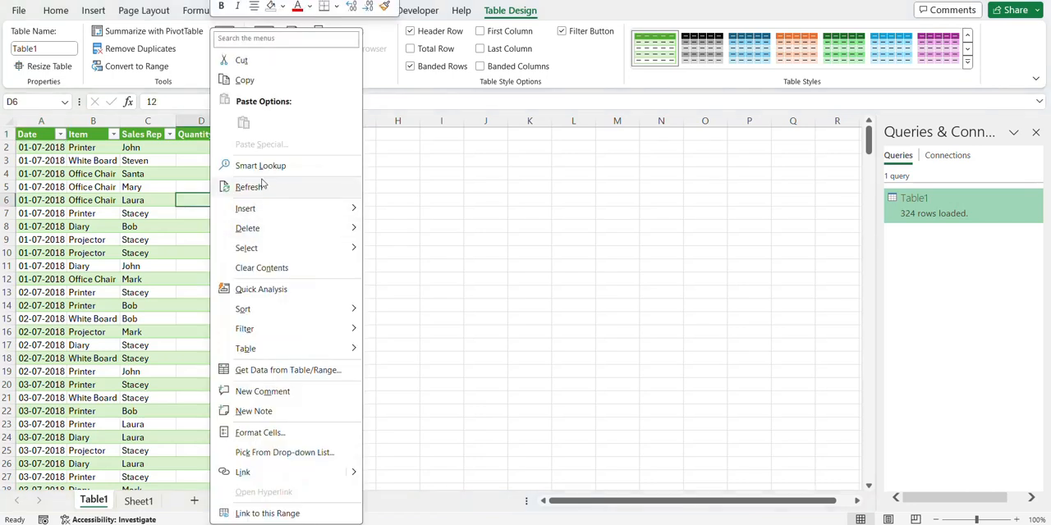
click(263, 187)
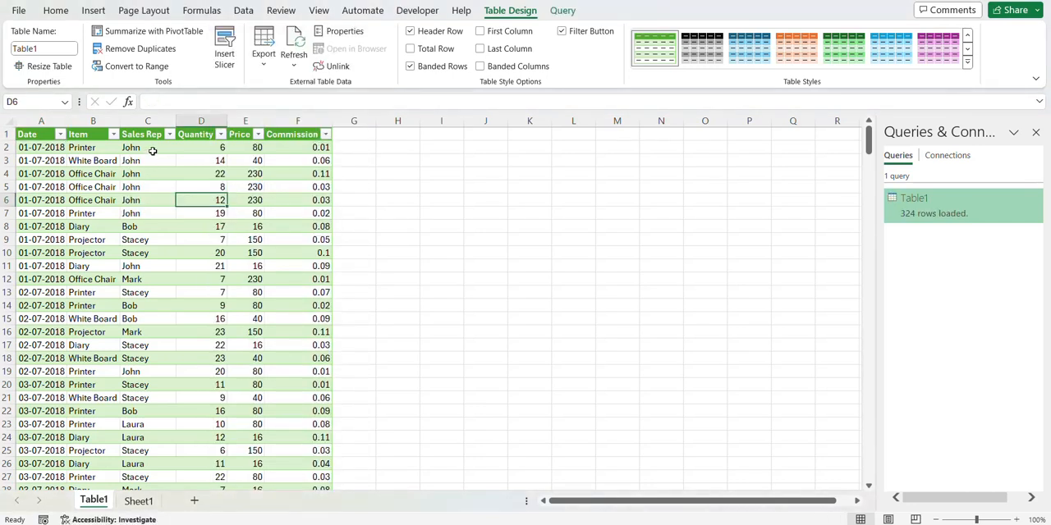
drag(149, 148, 151, 213)
click(149, 212)
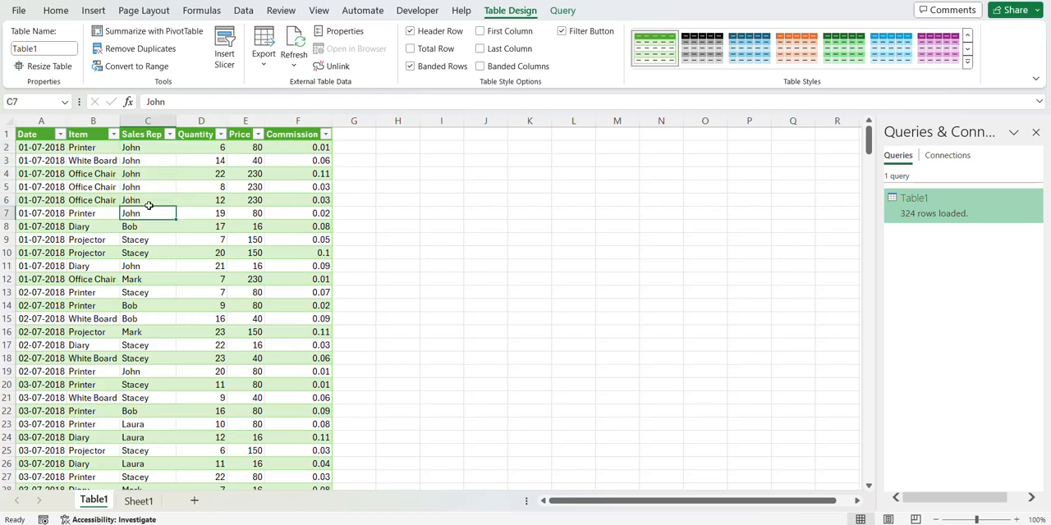